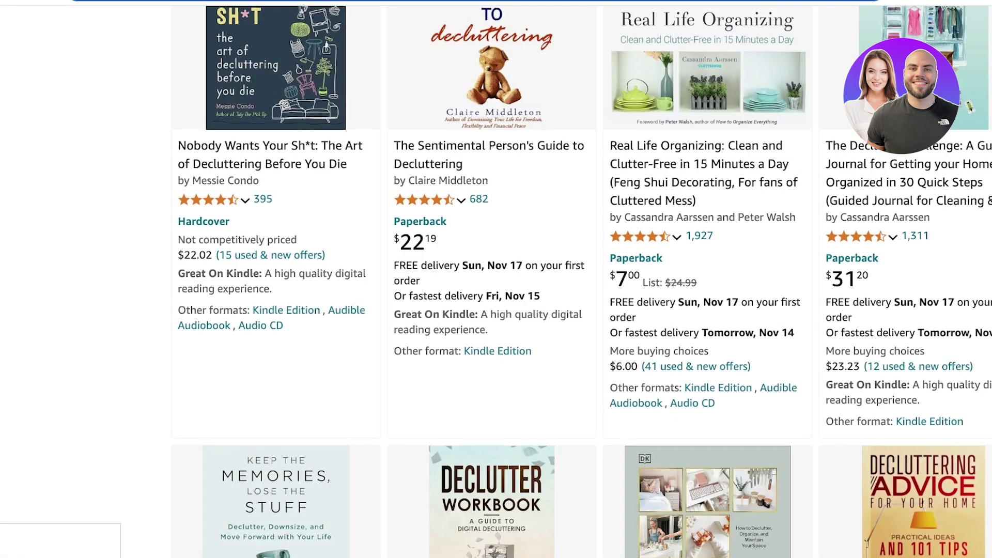
Search Amazon for "storybook" from the home page and browse the listed children's books
scroll(496, 279, down, 10)
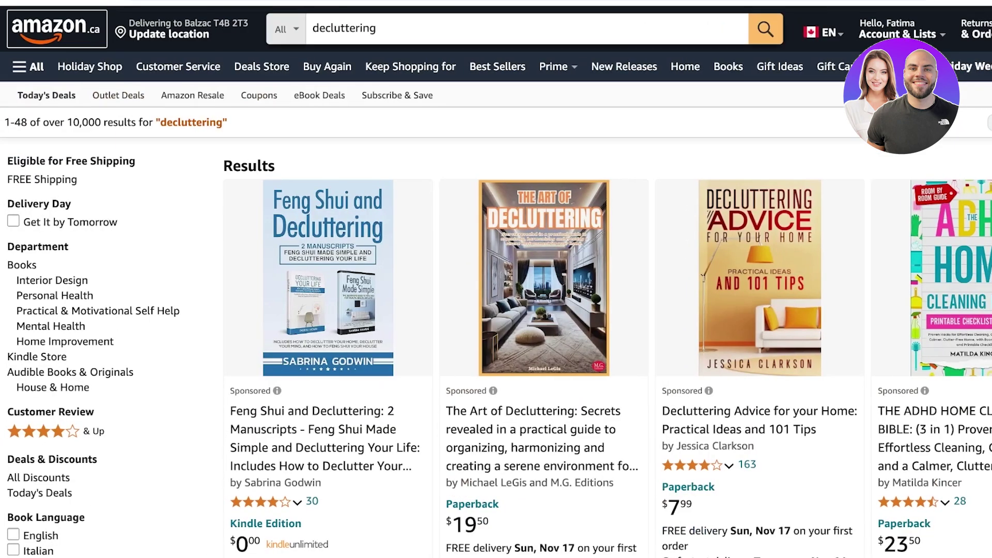
click(56, 29)
click(313, 28)
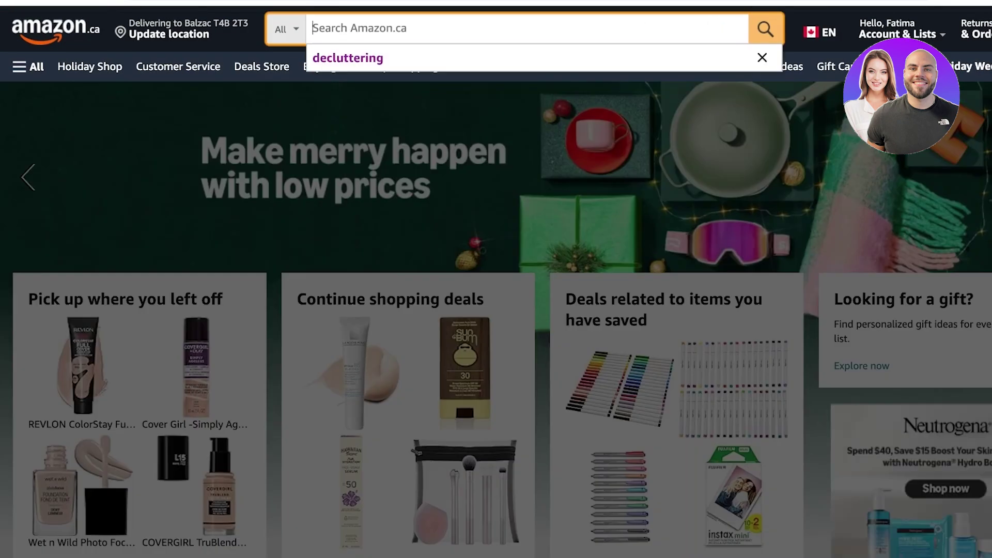
text(storybook)
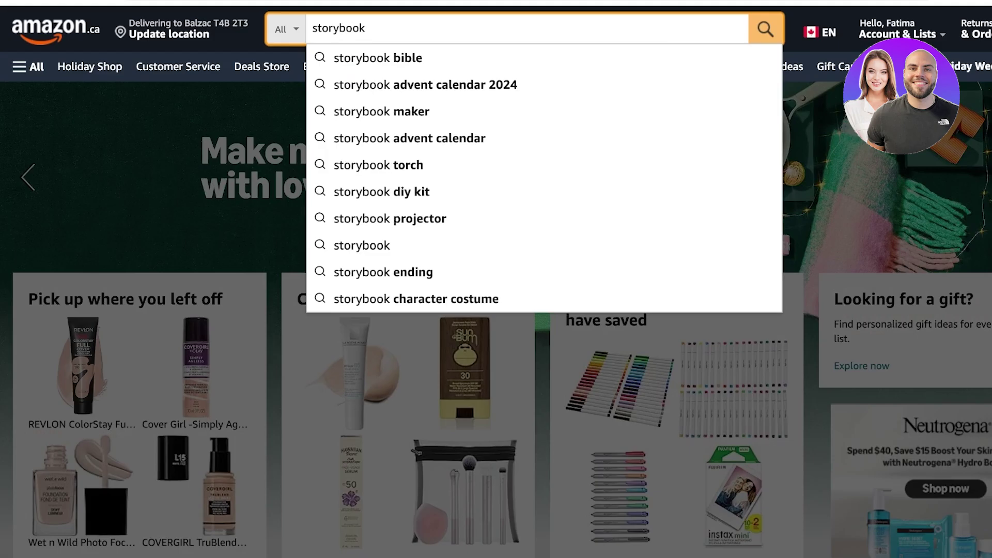
key(Return)
scroll(496, 279, down, 5)
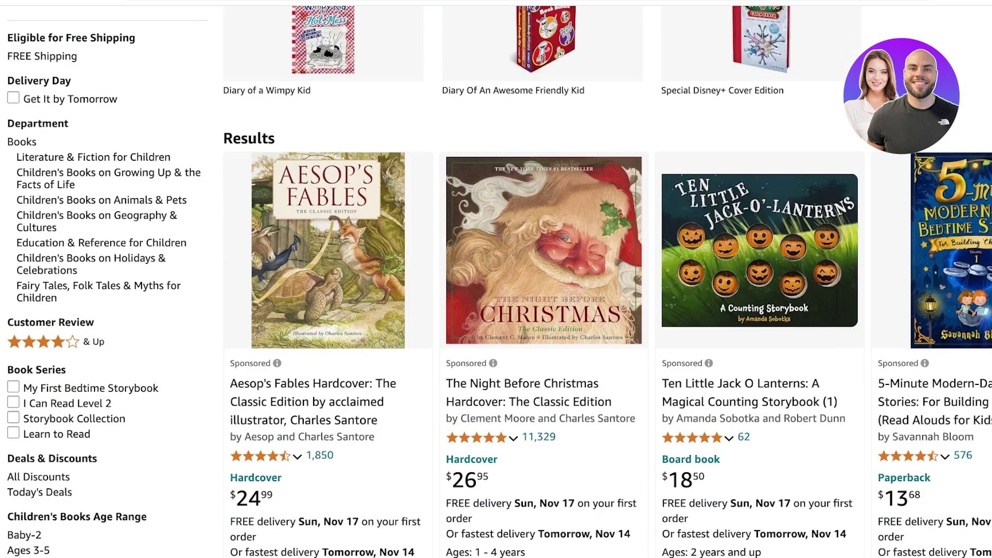
scroll(495, 279, down, 9)
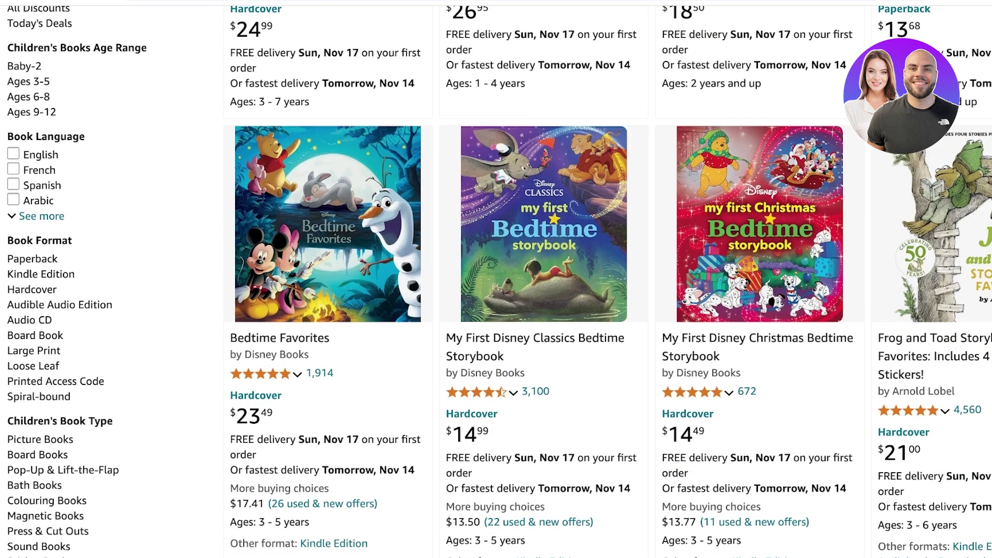
scroll(496, 279, down, 15)
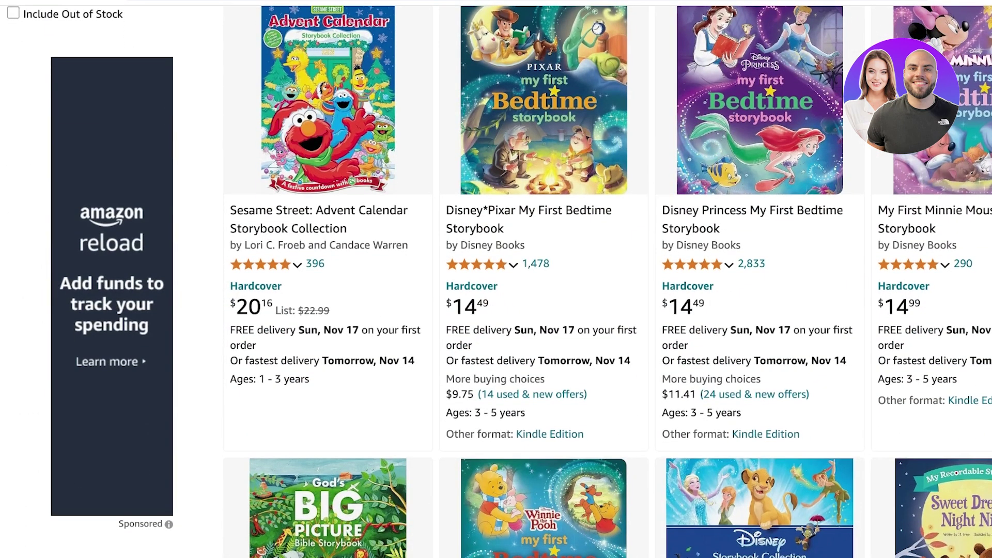
scroll(496, 279, up, 20)
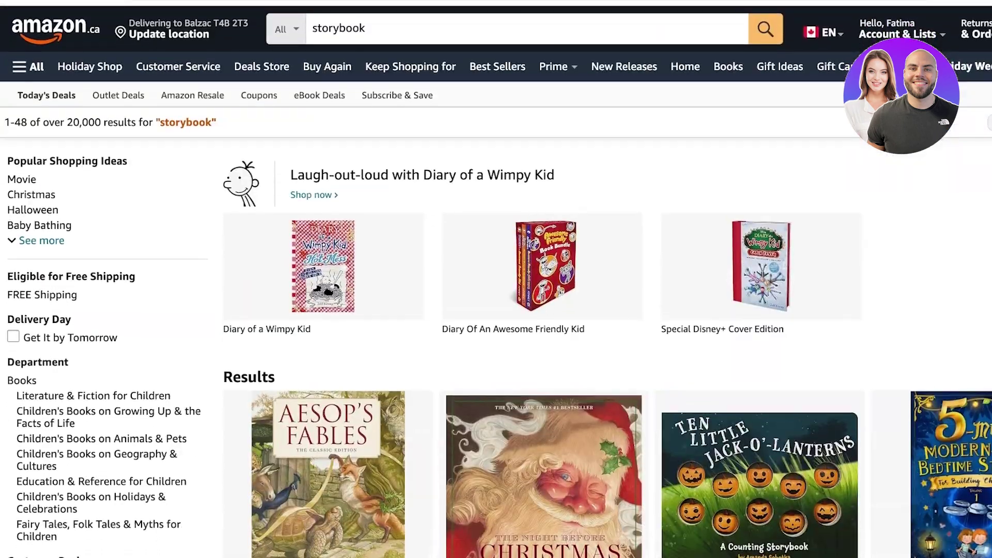
Narrow the search to the suggested phrase "storybooks for kids 4-6" and browse the covers, prices and ratings of the listed books
click(329, 28)
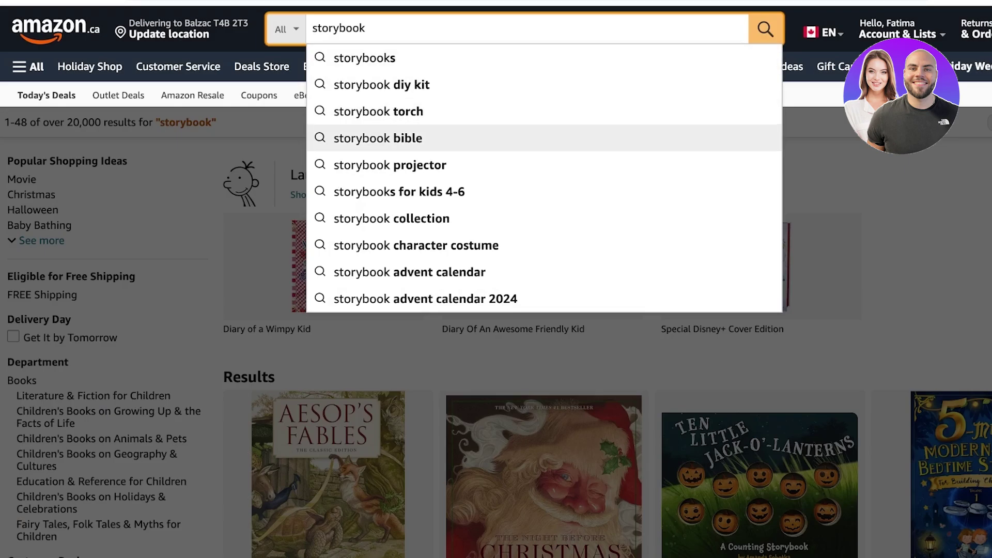
click(398, 192)
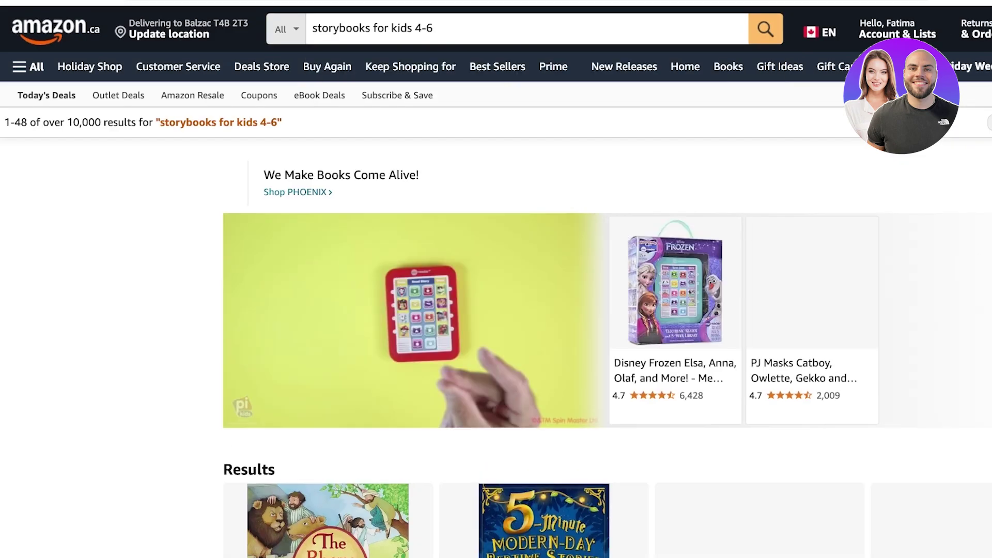
scroll(496, 279, down, 8)
scroll(496, 279, down, 3)
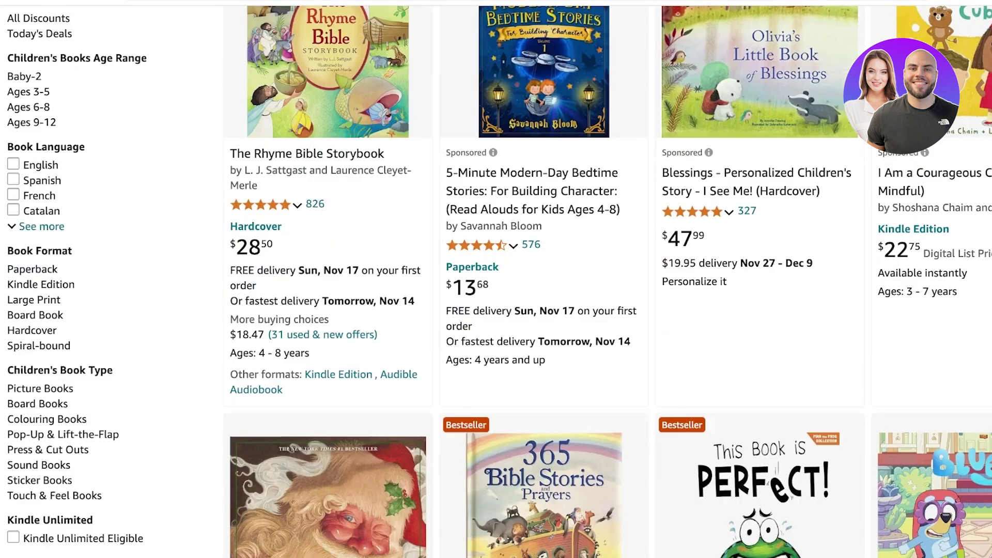
scroll(495, 279, down, 4)
scroll(744, 259, down, 7)
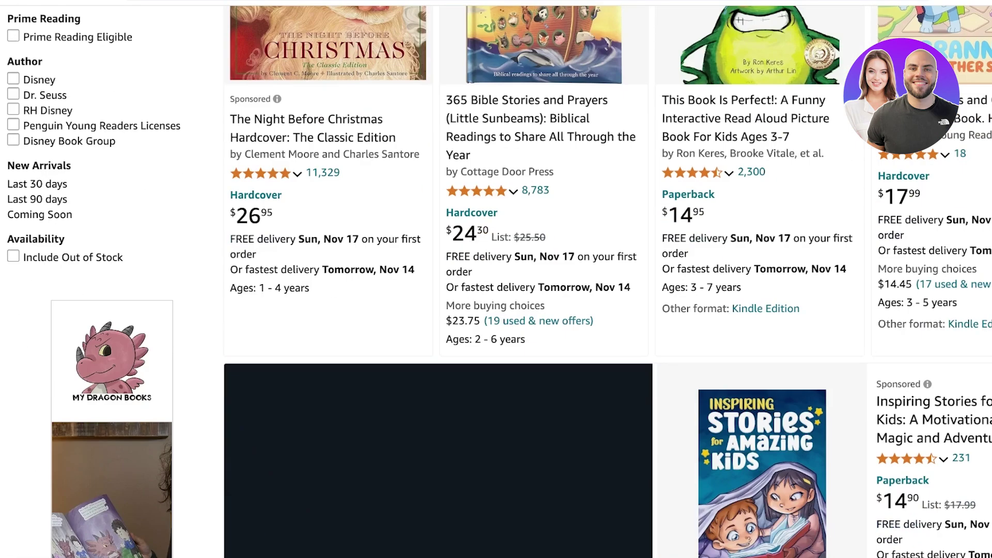
scroll(744, 259, up, 3)
scroll(744, 258, down, 8)
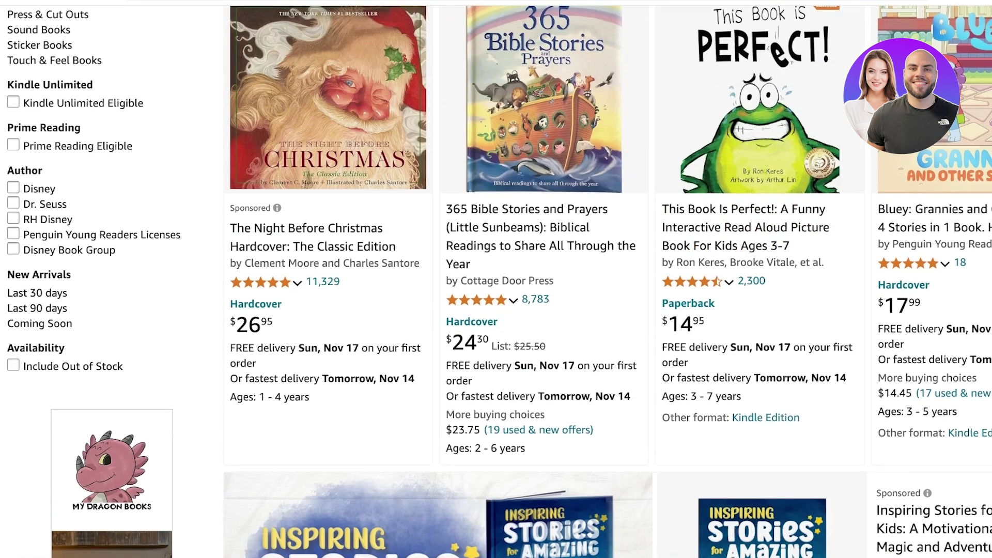
scroll(744, 258, down, 6)
scroll(607, 278, down, 1)
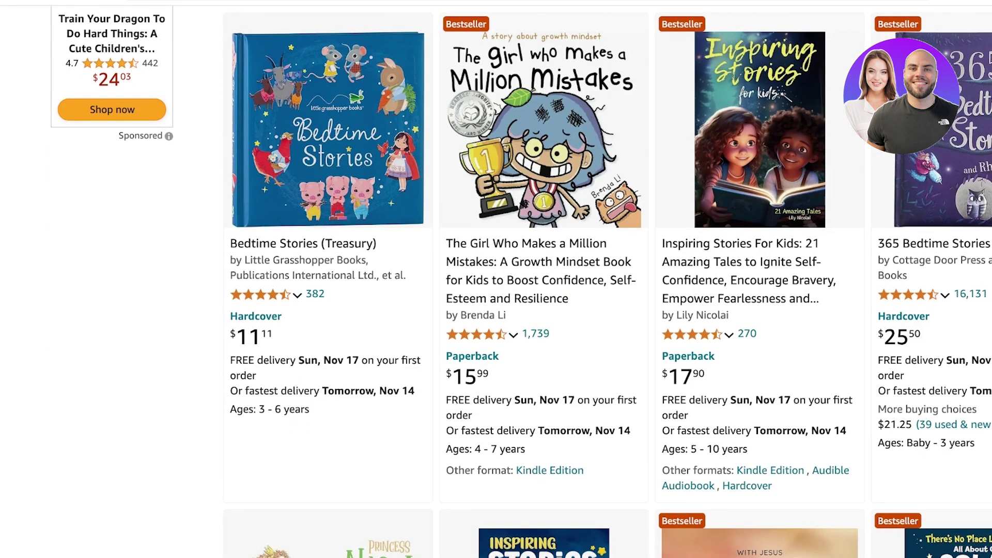
scroll(537, 269, down, 9)
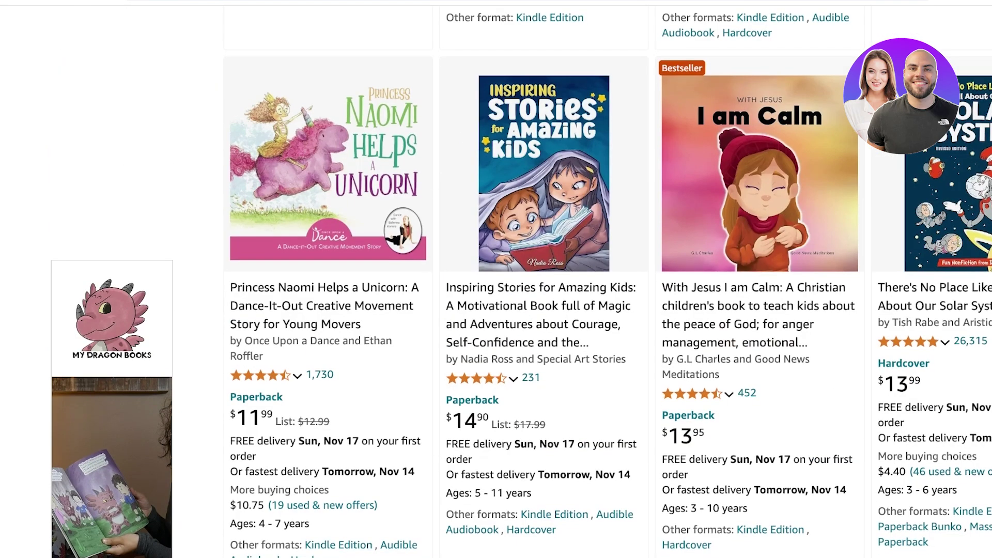
scroll(537, 279, down, 8)
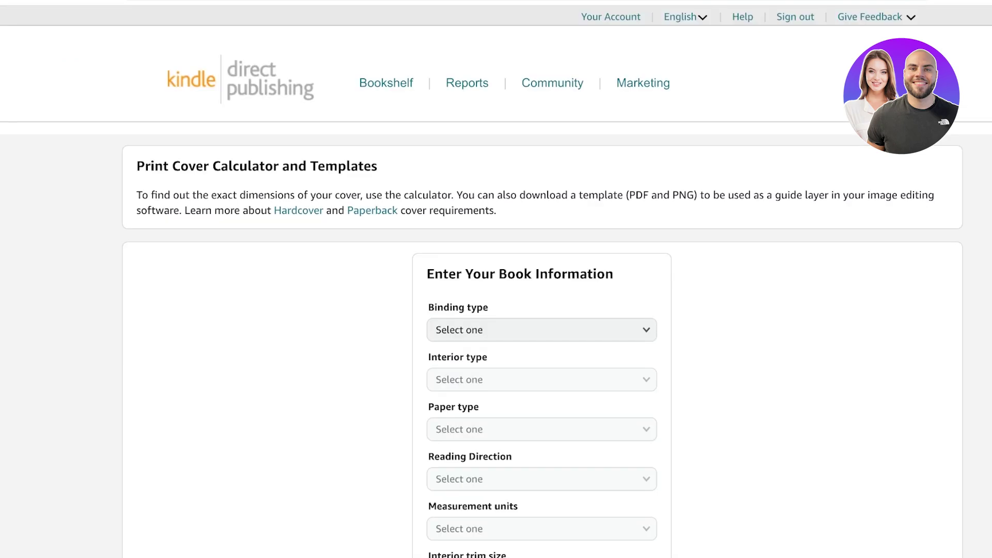
Look over the book information fields in the Kindle Direct Publishing print cover calculator
scroll(496, 279, down, 6)
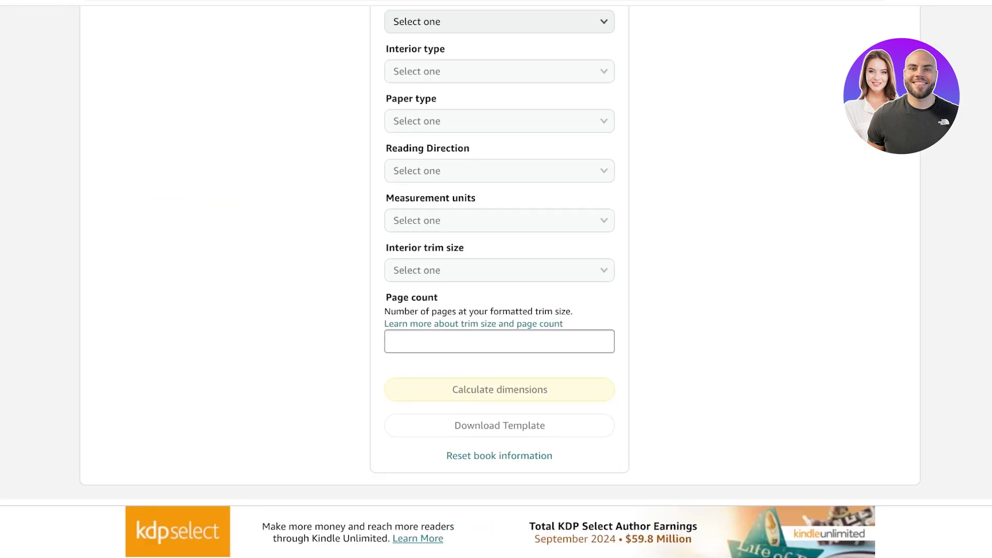
scroll(495, 279, up, 3)
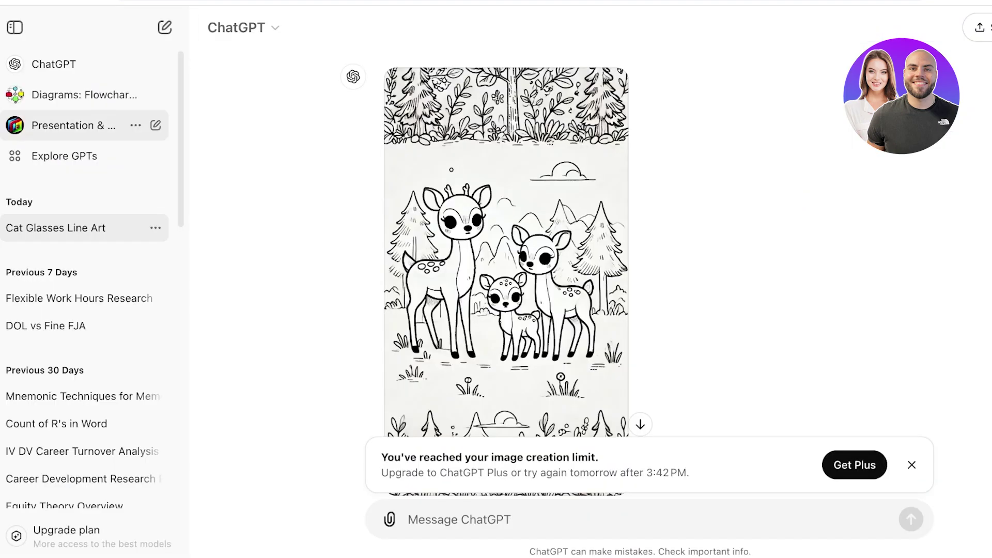
In a new ChatGPT chat, submit "write a childrens storybook based on a brave girl who surpasses hurdles daily and always looks on the brighter side of things"
click(164, 27)
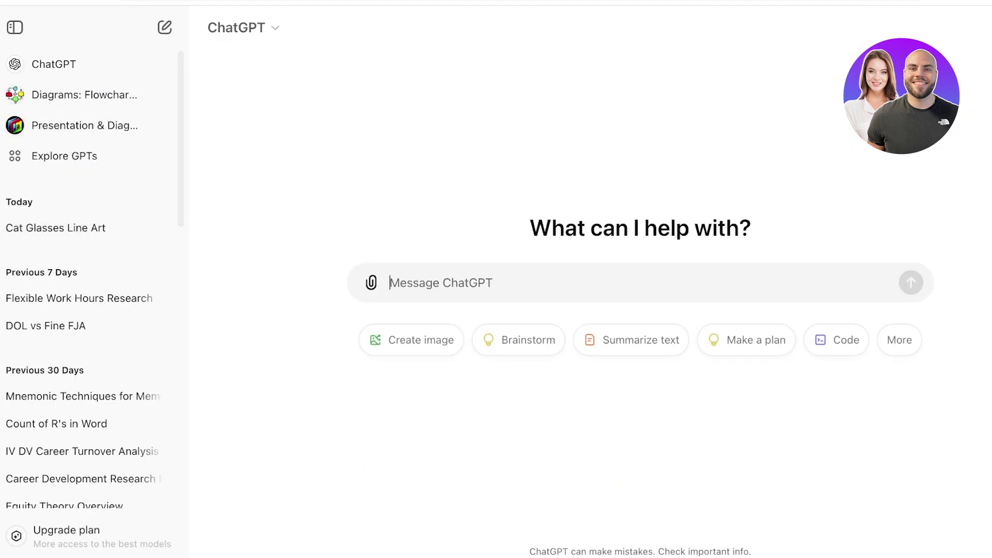
text(write a )
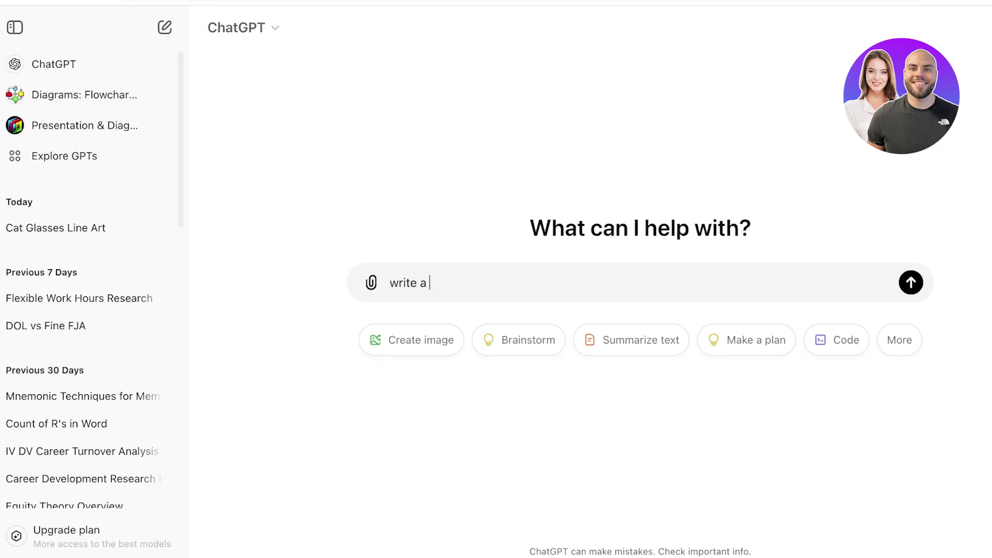
text(childrens story)
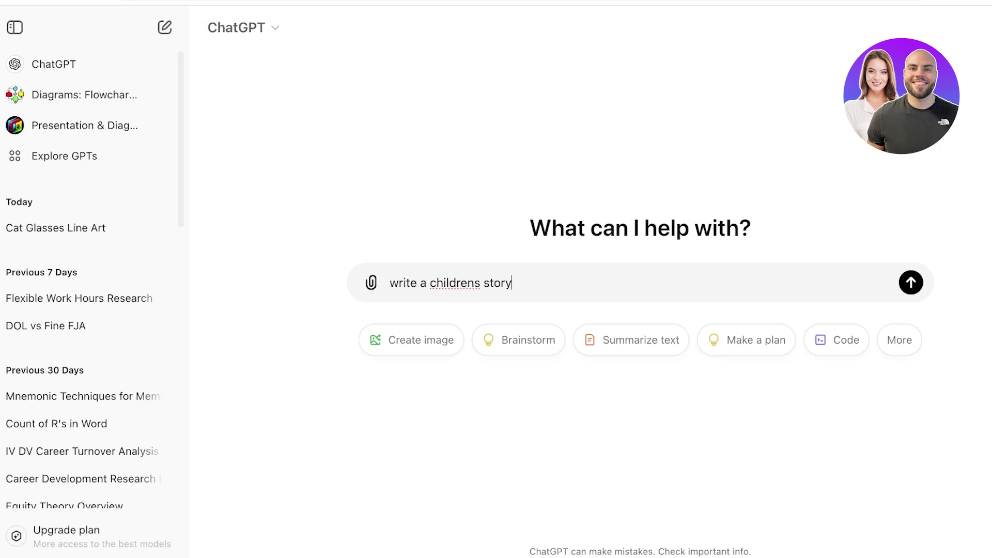
text(book based on a brave gir)
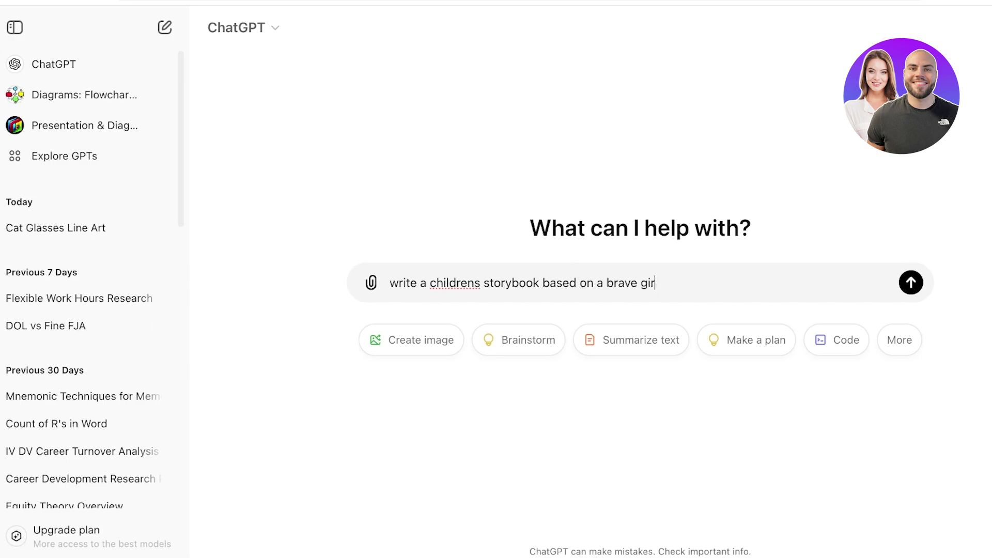
text(l who surpasses hurdles and diffic)
key(BackSpace)
key(BackSpace)
key(BackSpace)
key(BackSpace)
key(BackSpace)
key(BackSpace)
key(BackSpace)
key(BackSpace)
key(BackSpace)
key(BackSpace)
text(daily)
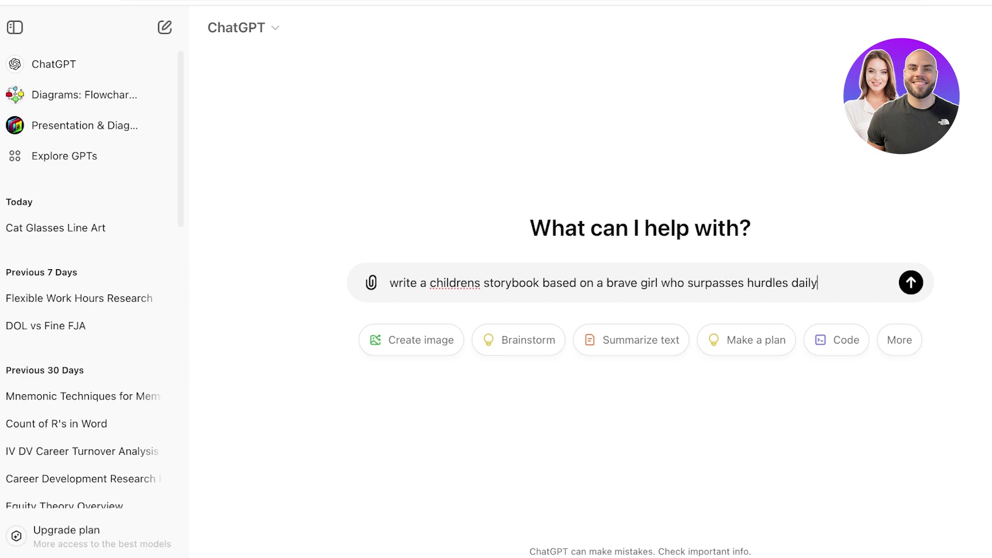
text( and always looks on the )
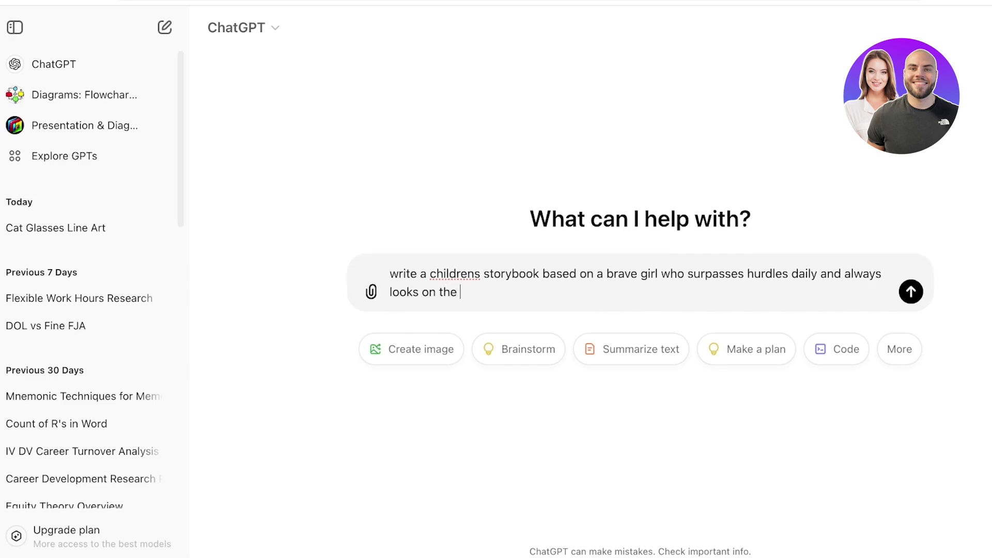
text(brighter side of )
text(th)
key(Return)
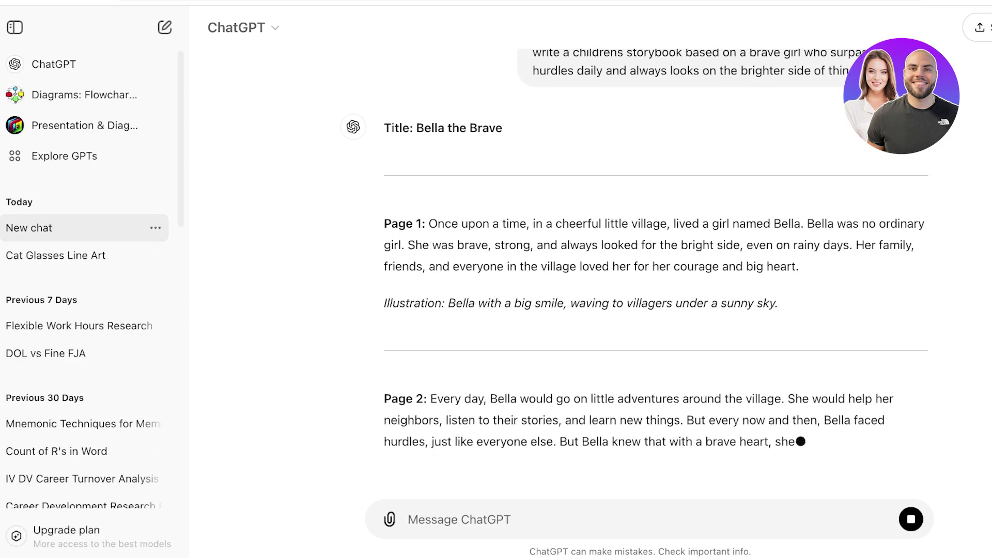
Read through the generated story's page texts and illustration descriptions
scroll(655, 263, up, 2)
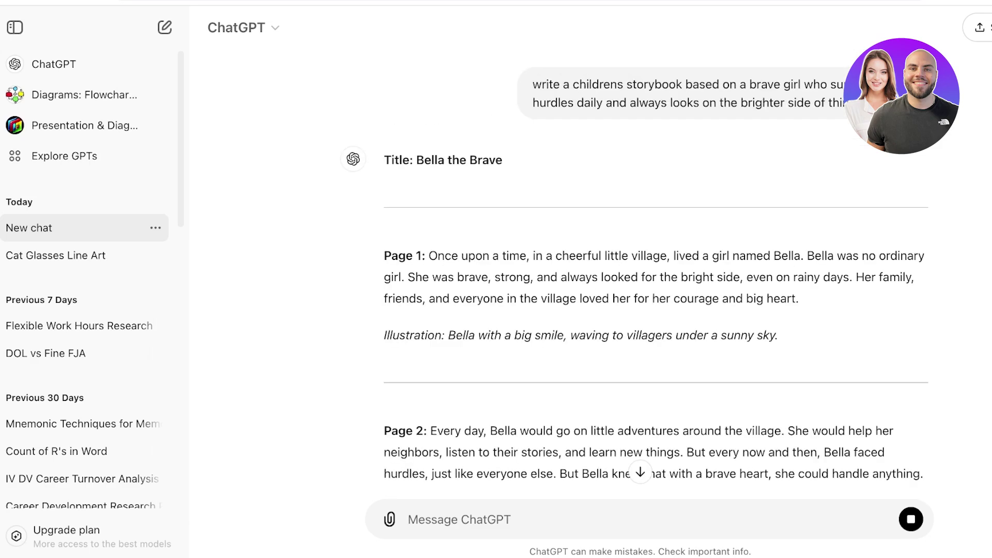
drag(428, 255, 875, 277)
scroll(656, 310, down, 1)
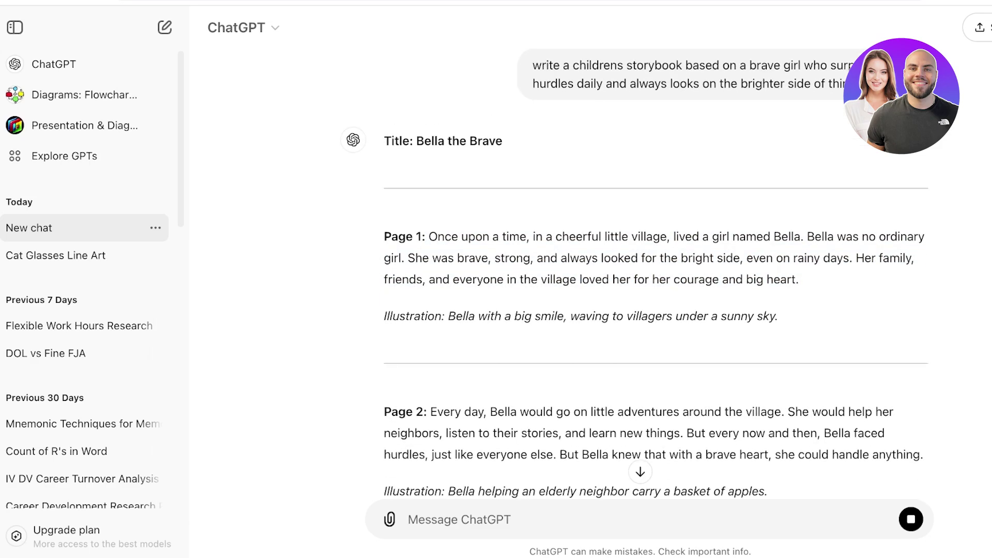
scroll(636, 274, down, 1)
scroll(655, 274, down, 5)
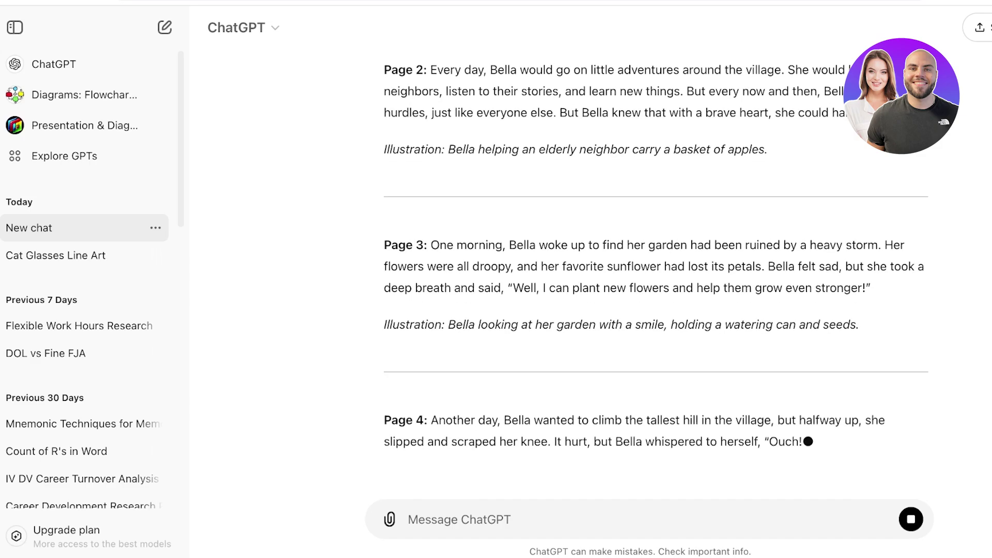
scroll(656, 258, up, 2)
scroll(656, 258, up, 3)
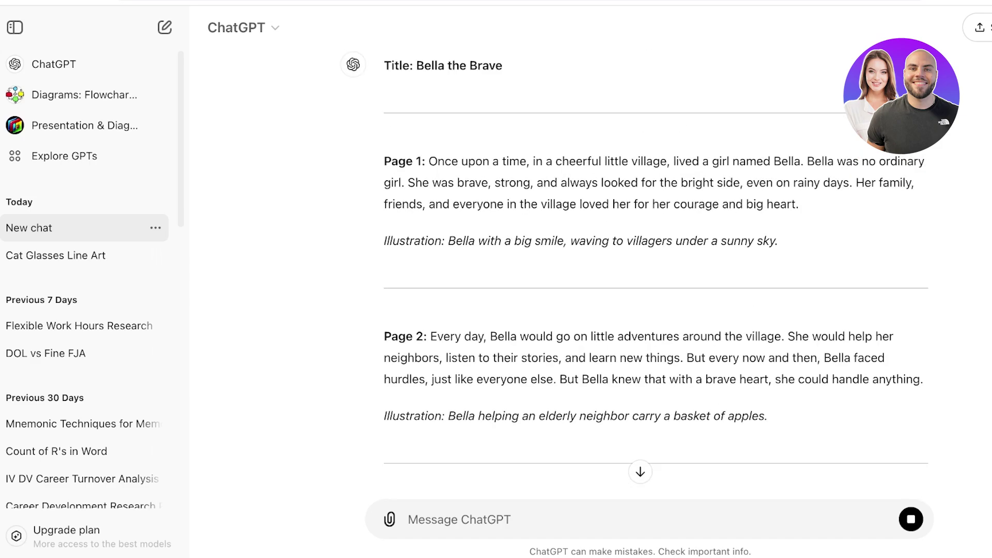
scroll(655, 274, down, 8)
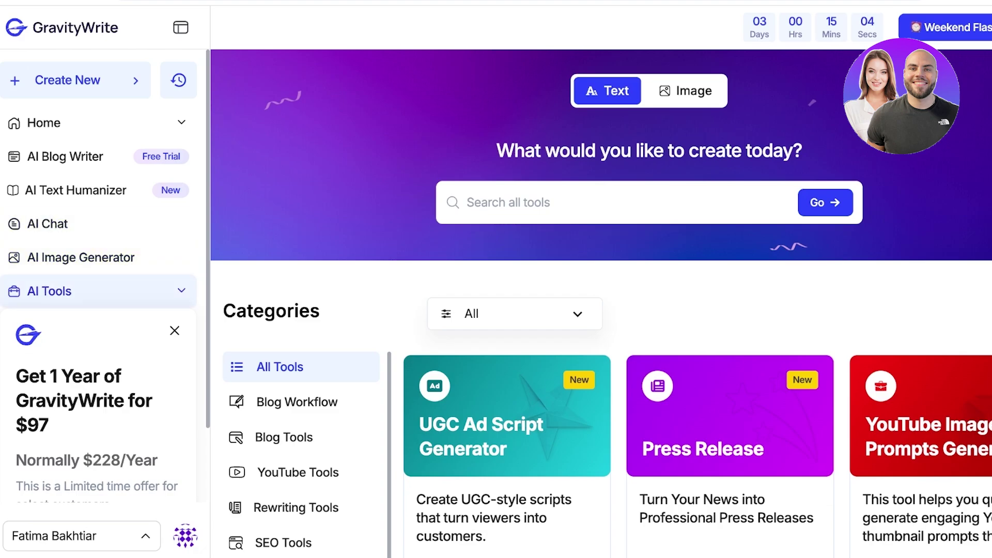
Open the AI Image Generator in GravityWrite, expand its prompt settings and check the aspect ratio choices
click(81, 258)
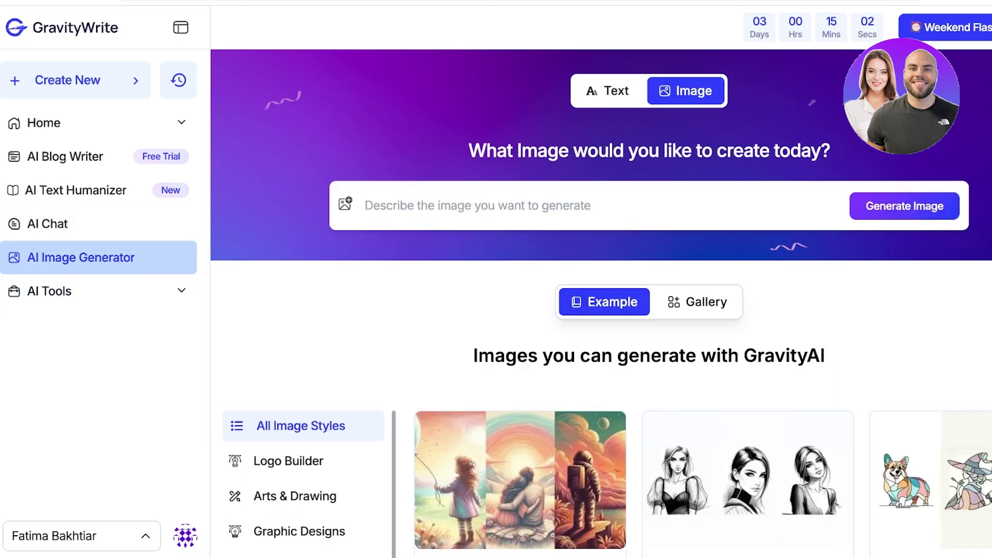
click(477, 205)
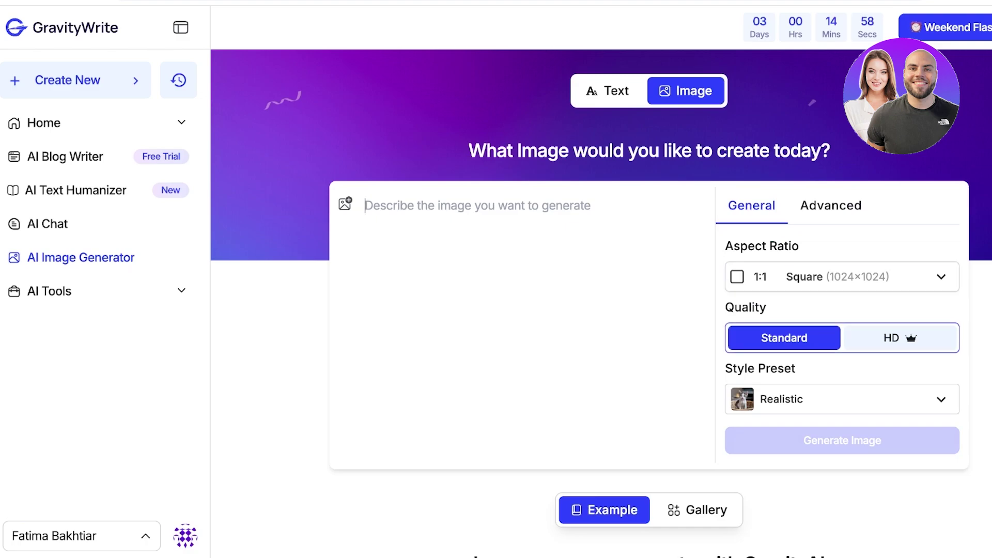
click(842, 277)
click(842, 277)
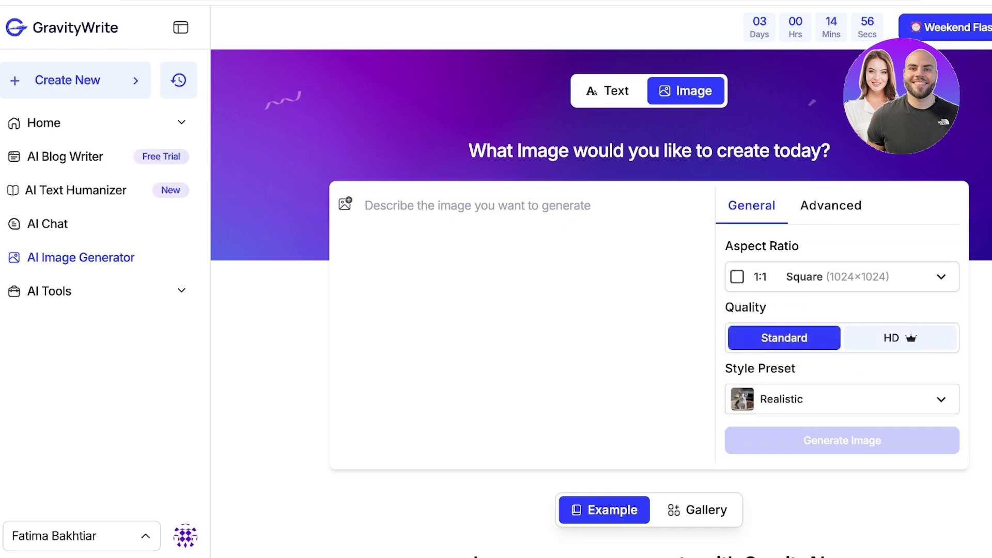
Set the image model to Model B in the generator's advanced settings and review the available models
click(831, 205)
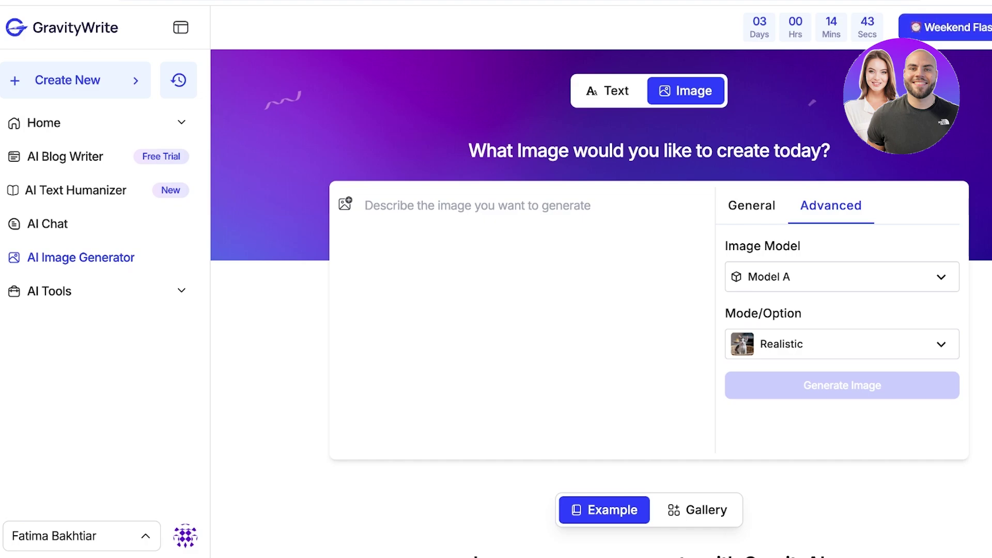
click(841, 276)
click(841, 366)
click(841, 277)
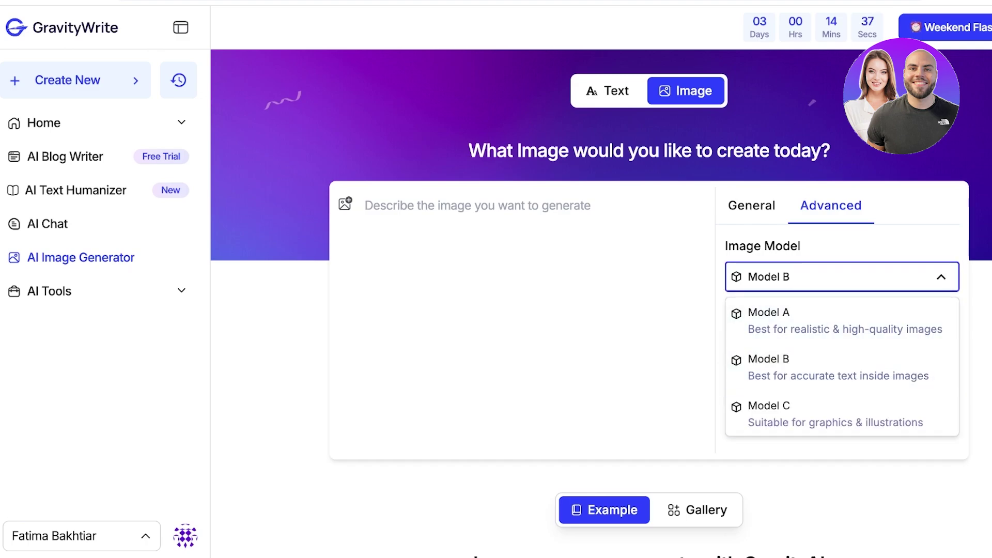
click(841, 277)
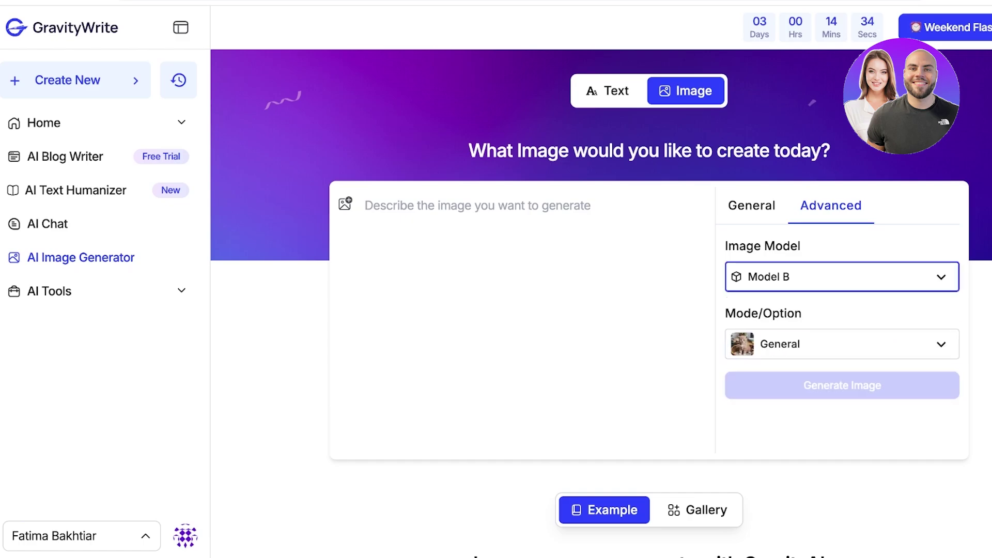
Set the image generator's mode option to Design
click(840, 344)
mouse_move(841, 416)
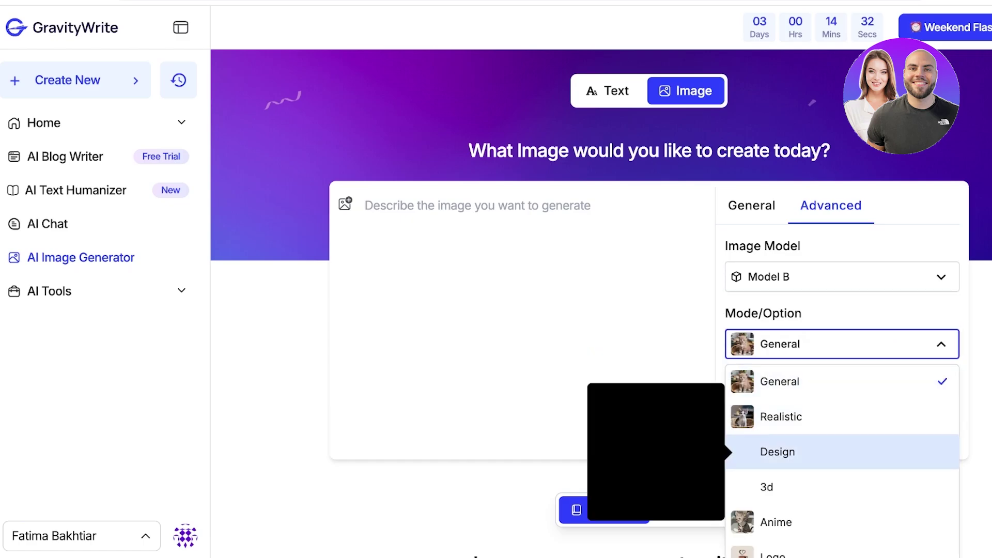
click(778, 452)
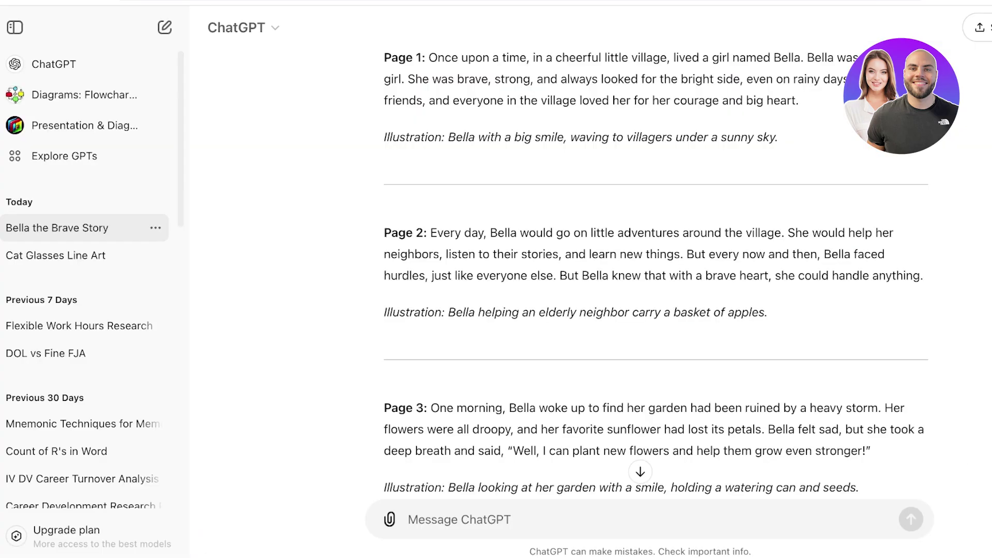
Copy Page 1's illustration description from the ChatGPT story into GravityWrite's image prompt: "Bella with a big smile, waving to villagers under a sunny sky."
scroll(641, 269, down, 15)
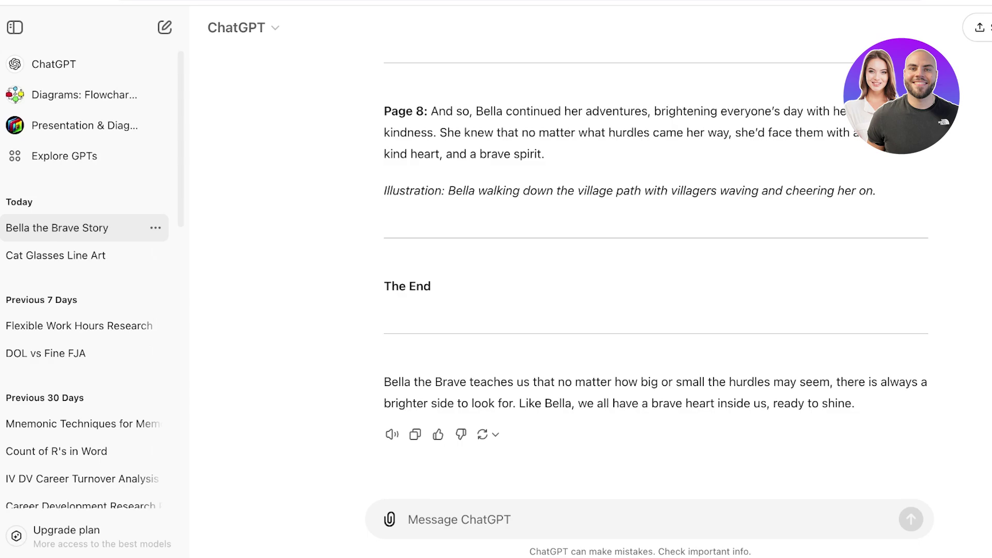
scroll(641, 269, up, 15)
scroll(641, 268, down, 3)
scroll(641, 268, up, 3)
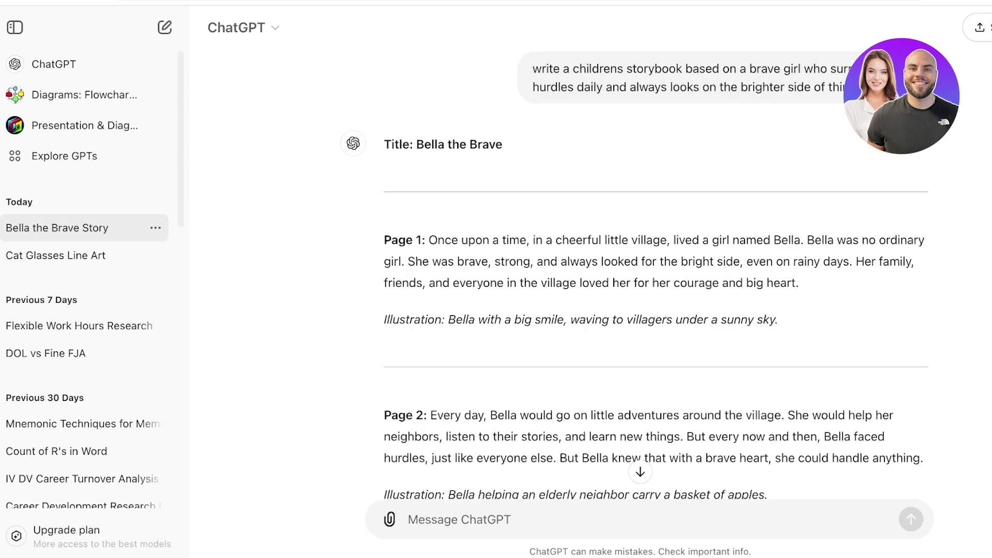
drag(448, 319, 778, 319)
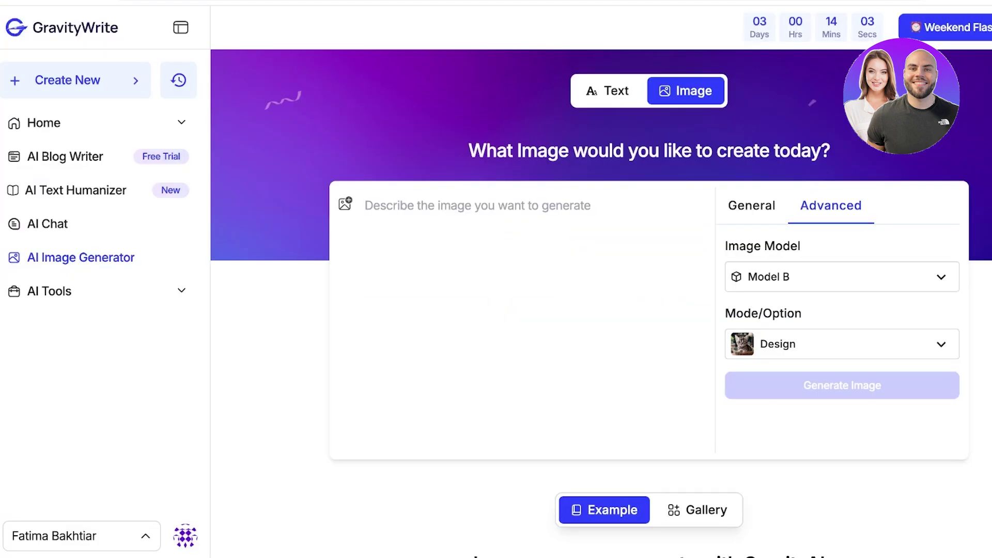
text(Bella with a big smile, waving to villagers under a sunny sky.)
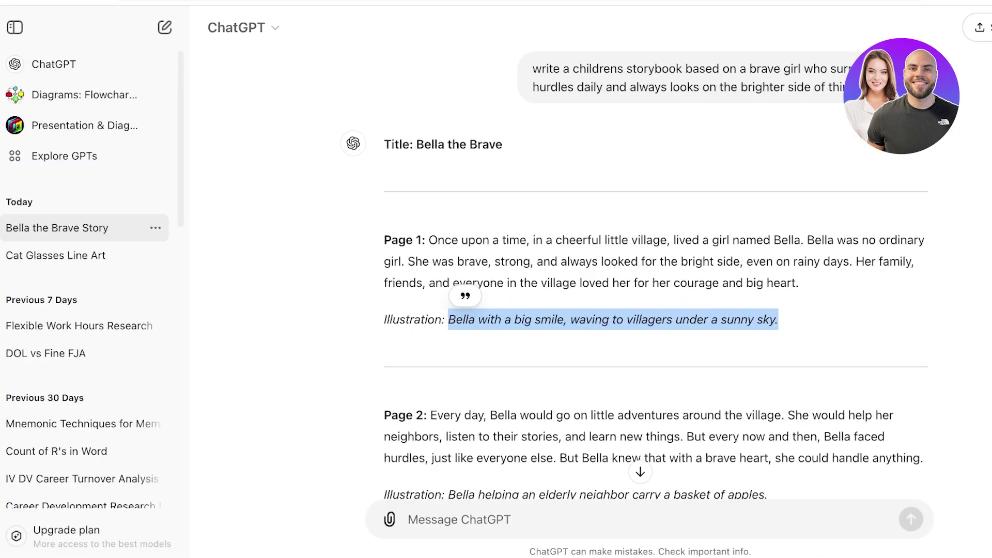
Insert "(a cheerful little girl) with red hair and glasses" after "Bella" in the GravityWrite prompt and generate the image
scroll(656, 289, down, 5)
scroll(656, 290, up, 8)
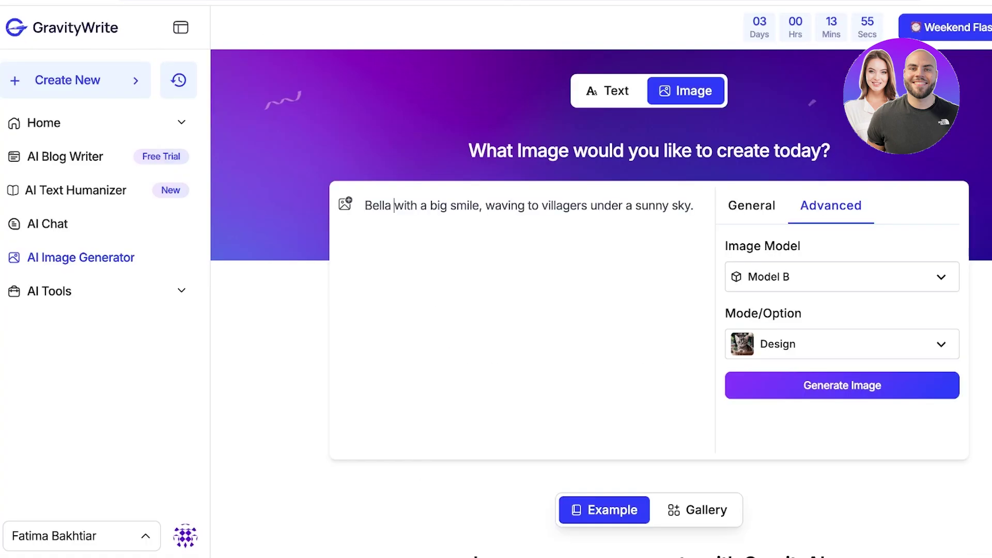
text((a che)
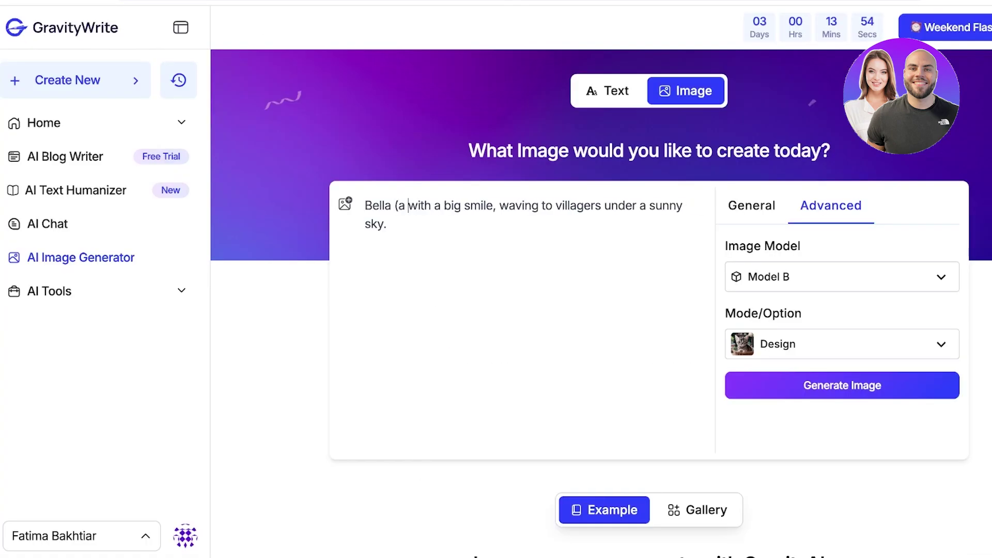
text(erful little girl)
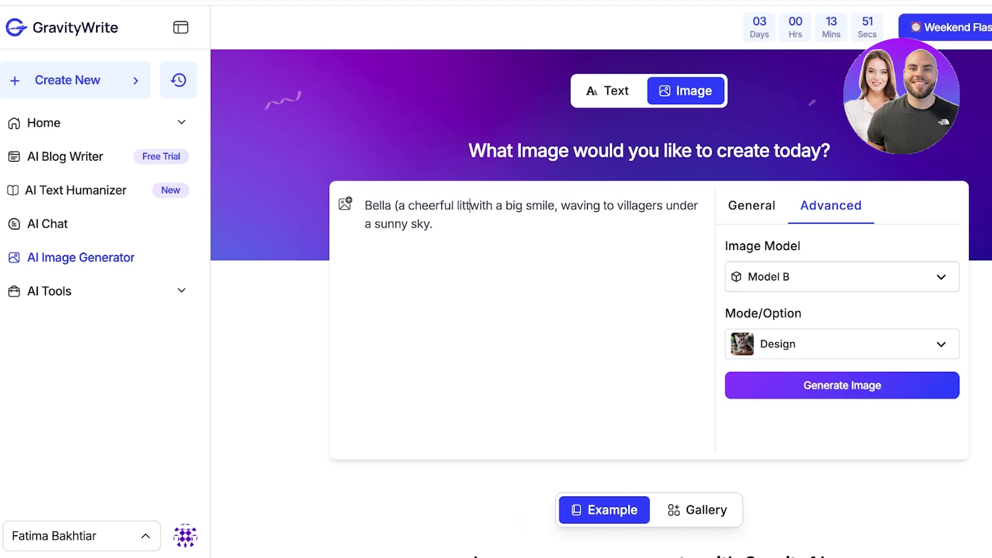
text() with )
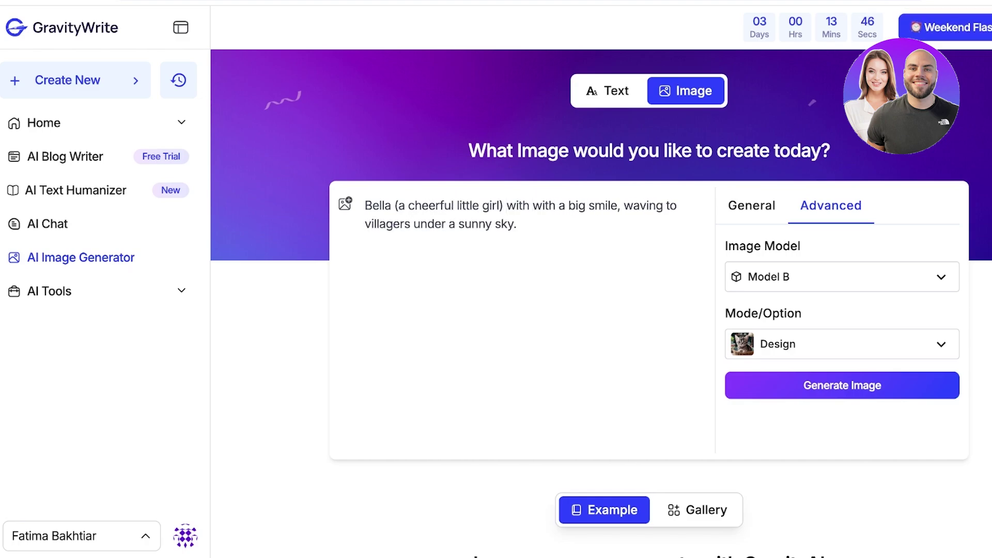
text(red hair and glas)
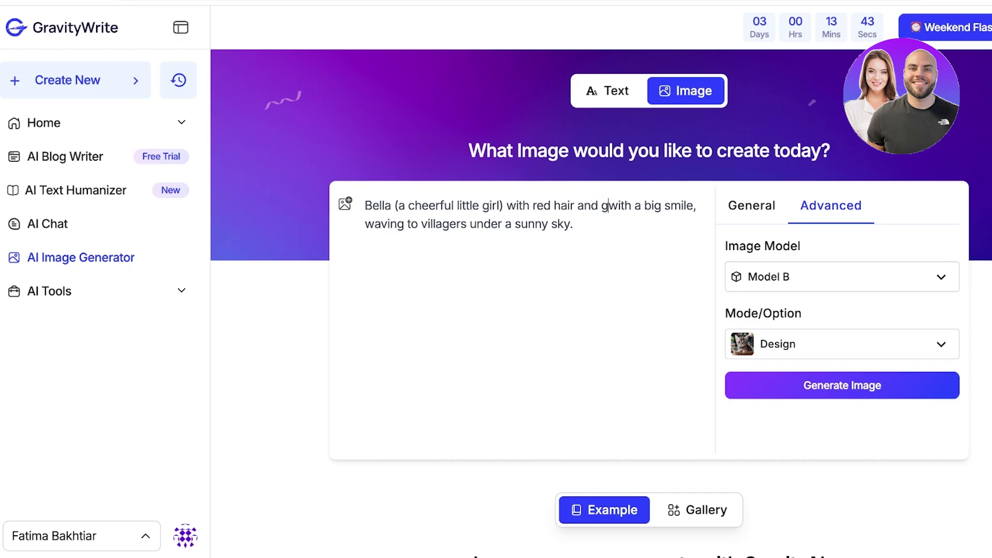
text(ses)
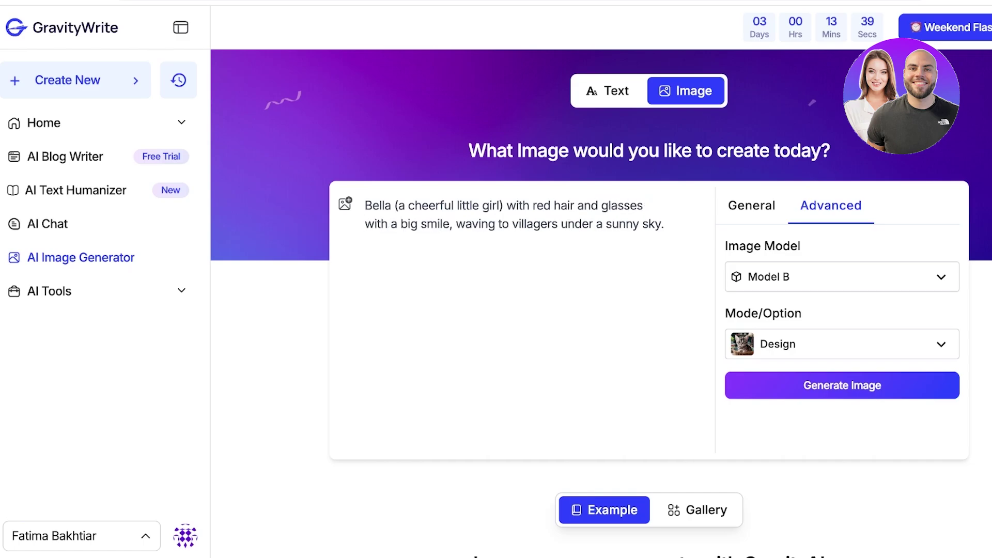
click(841, 385)
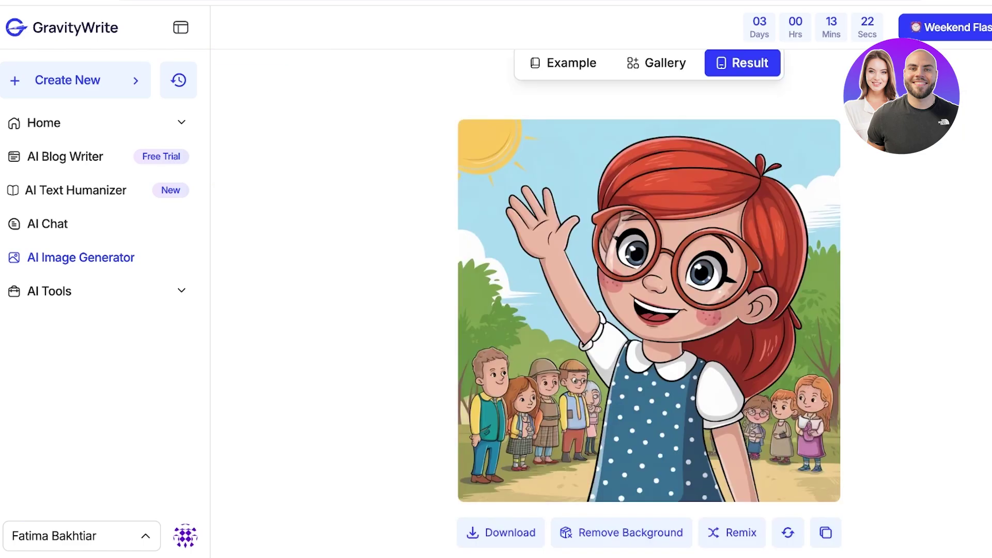
Remix the generated Bella image as a reference and try to generate another image from the same prompt
scroll(649, 310, down, 1)
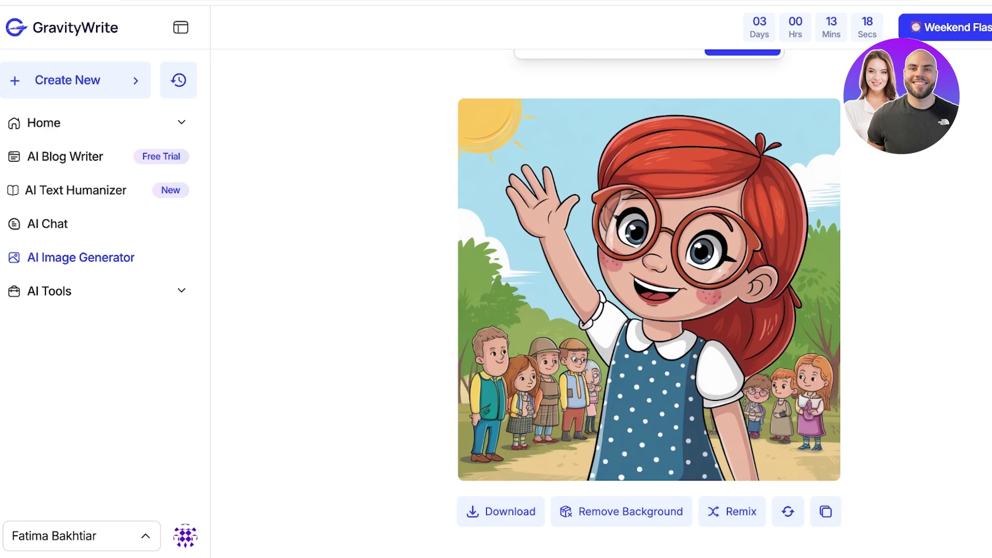
click(732, 512)
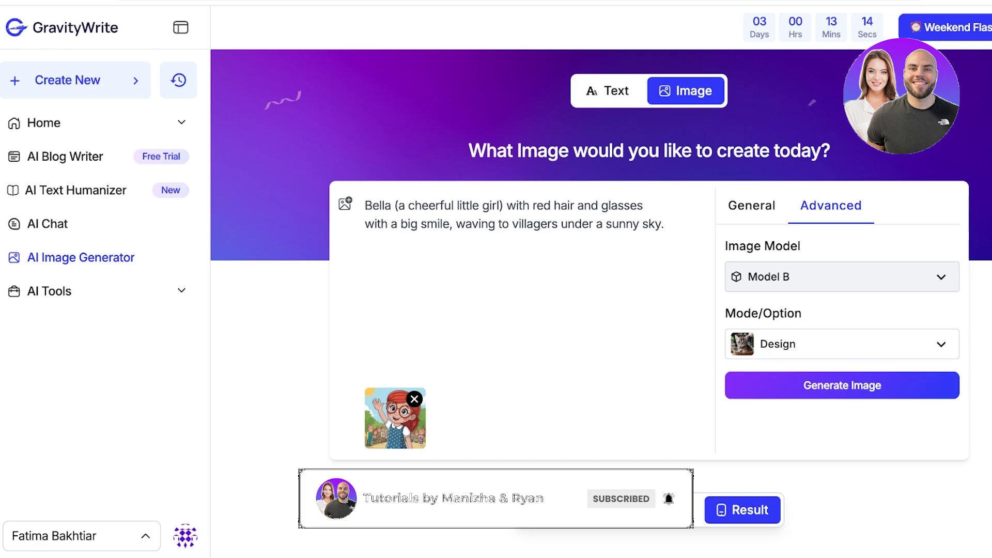
click(841, 385)
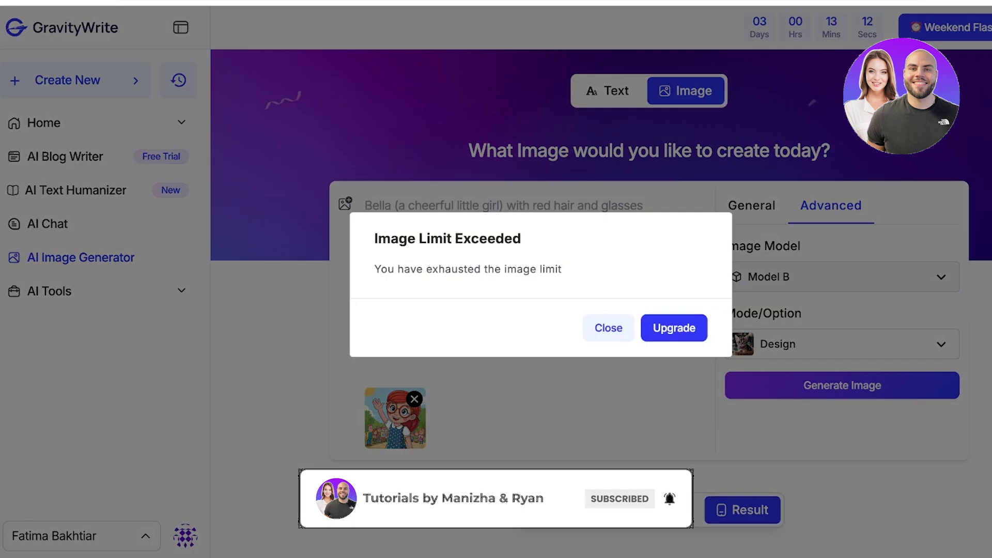
key(Escape)
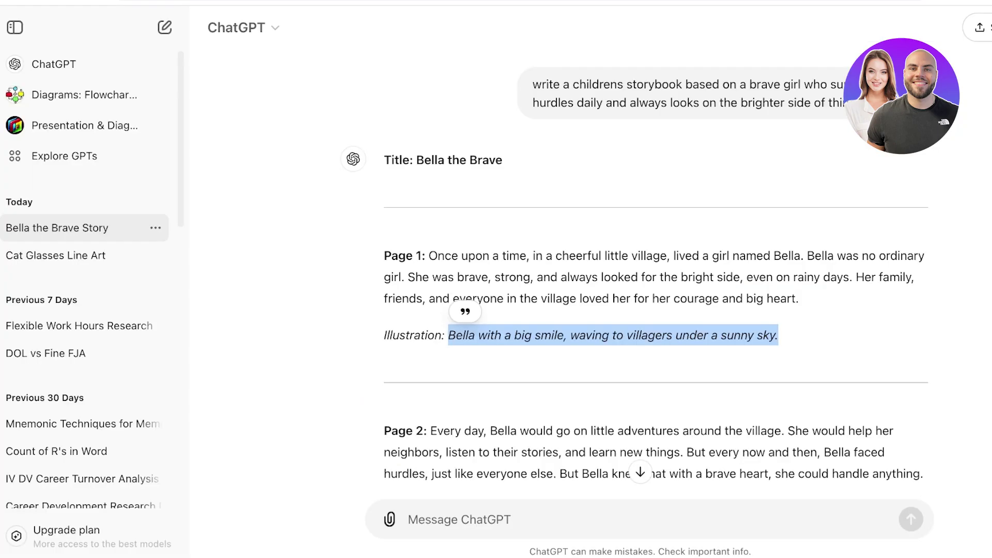
In the ChatGPT story chat, submit "generate consistent character. bella and all the reconmmended illustrations for this book"
click(408, 519)
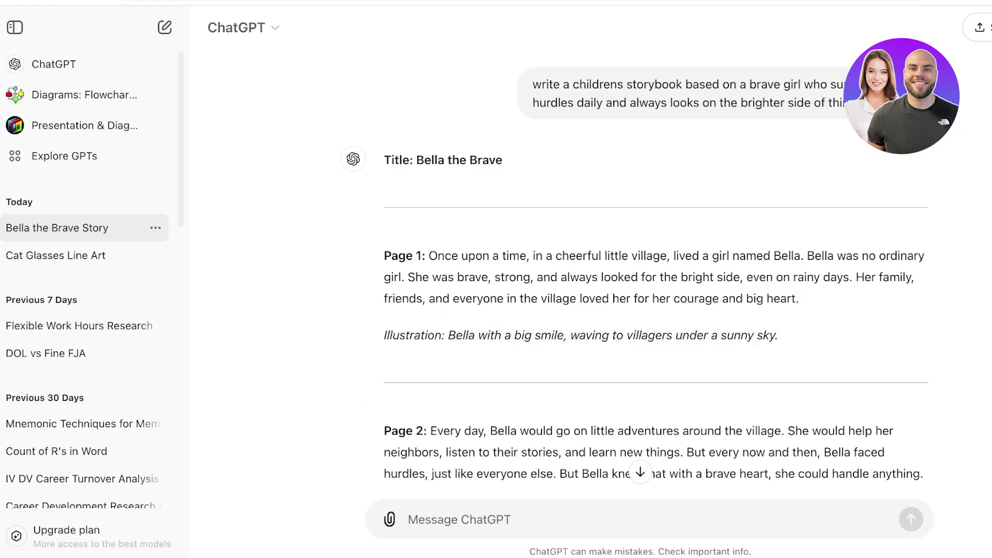
text(a)
key(BackSpace)
text(genera)
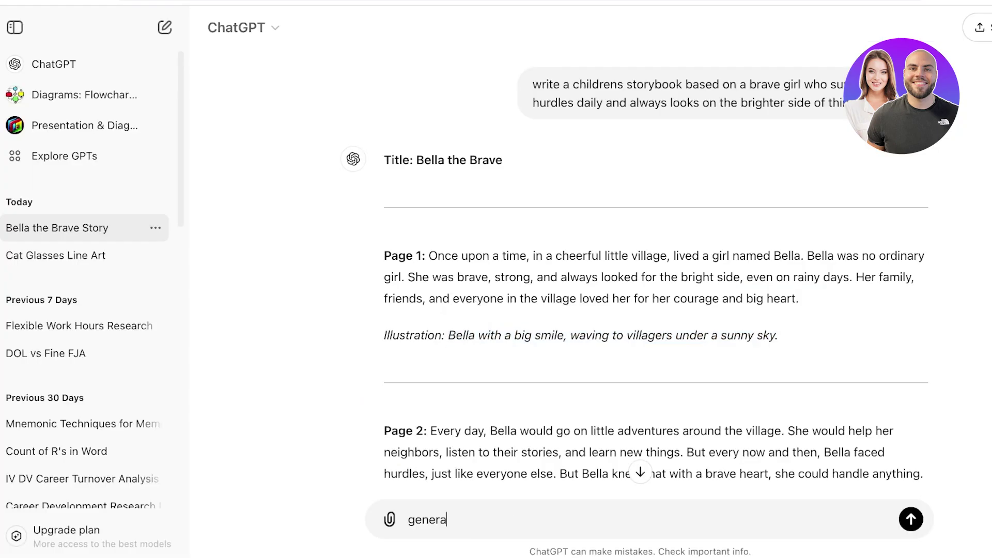
text(te consistent character. bell)
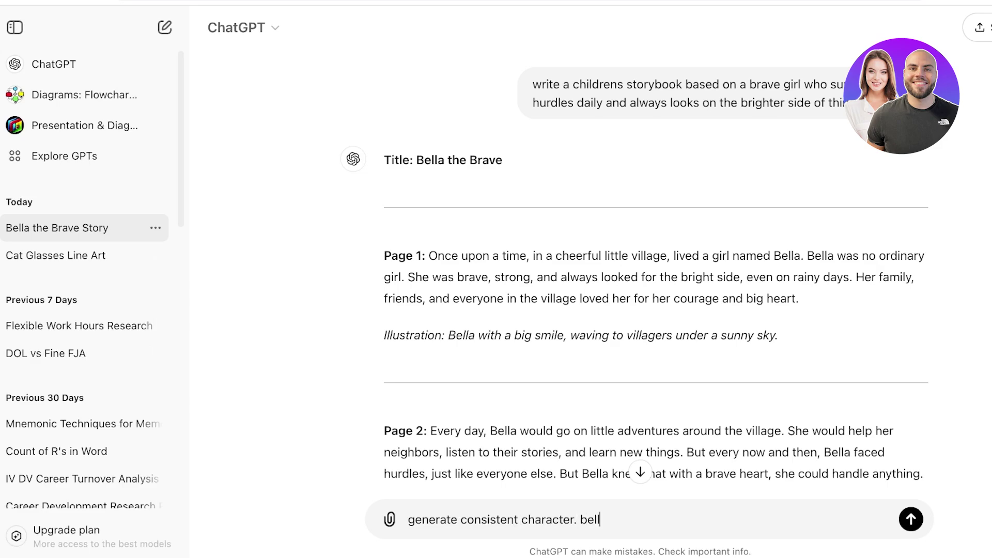
text(a and all the reconmmended illustra)
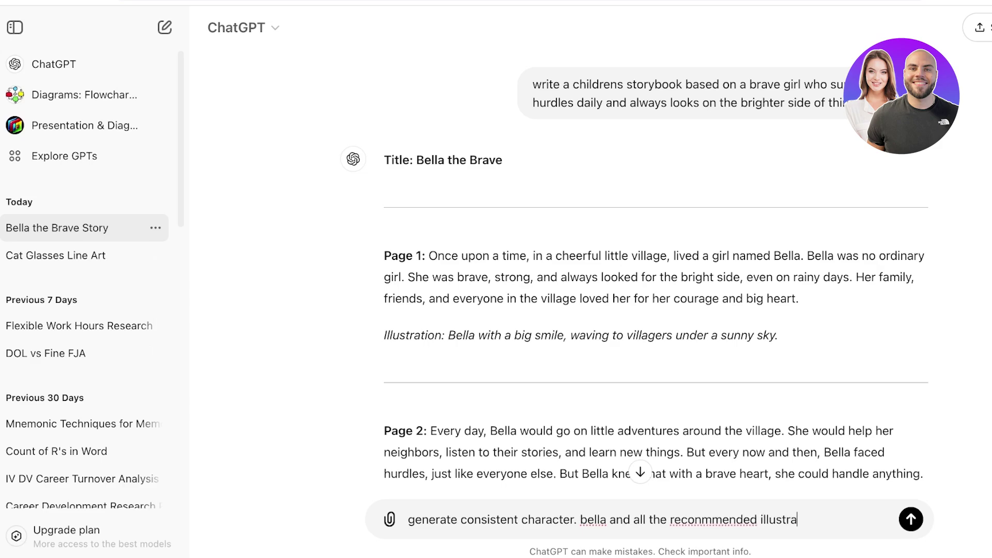
text(tions for this book)
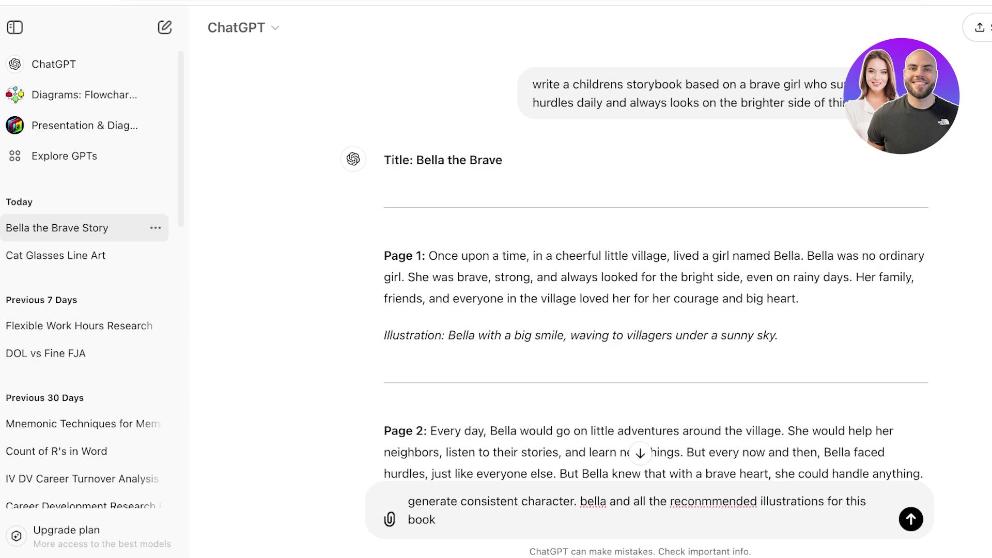
key(Return)
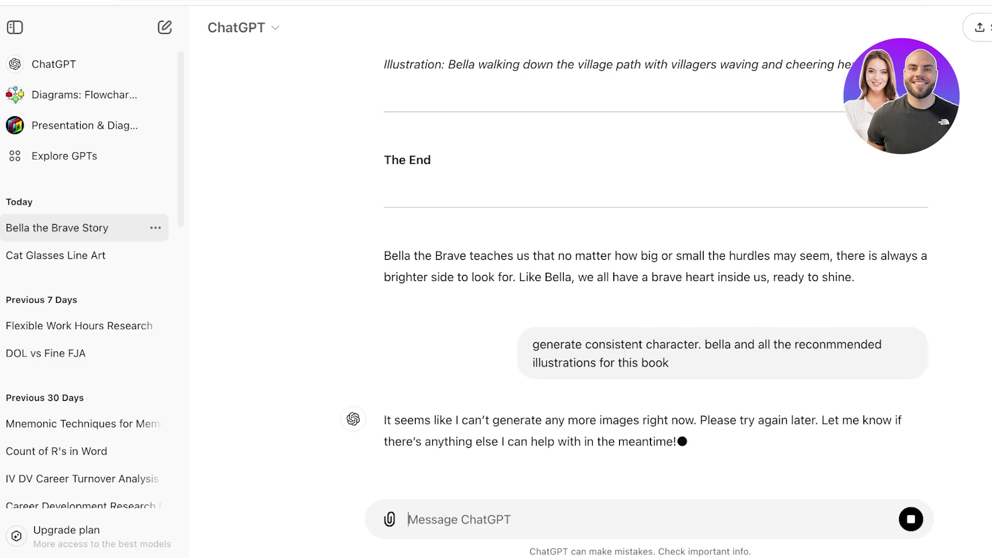
Replace GravityWrite's image prompt with Page 2's description from ChatGPT, "Bella helping an elderly neighbor carry a basket of apples."
scroll(640, 284, up, 15)
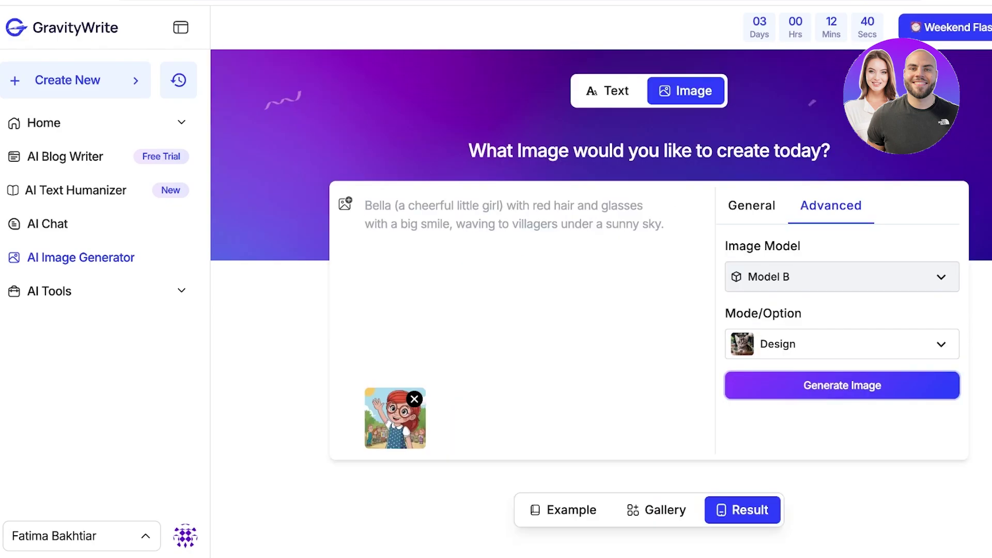
key(ctrl+a)
key(BackSpace)
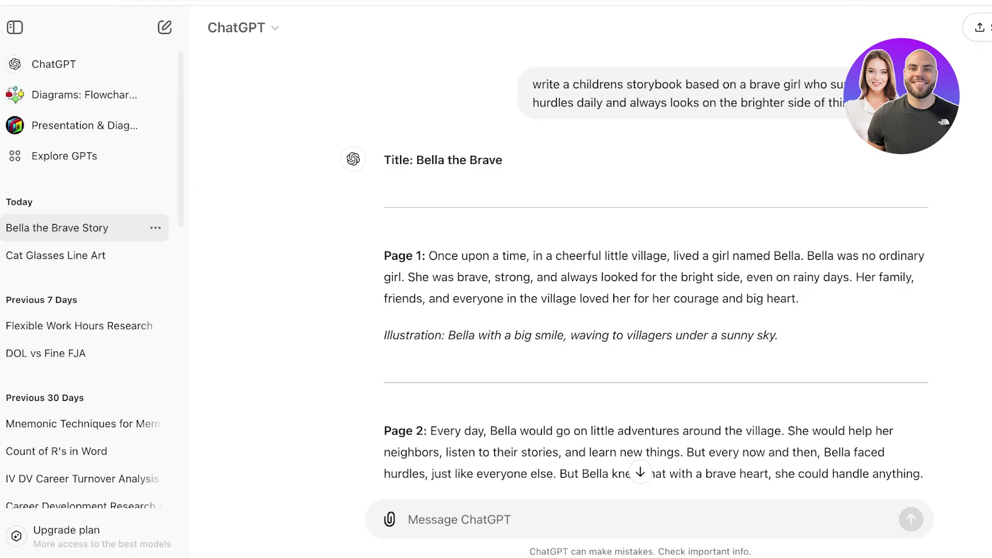
scroll(655, 289, down, 2)
drag(448, 448, 767, 447)
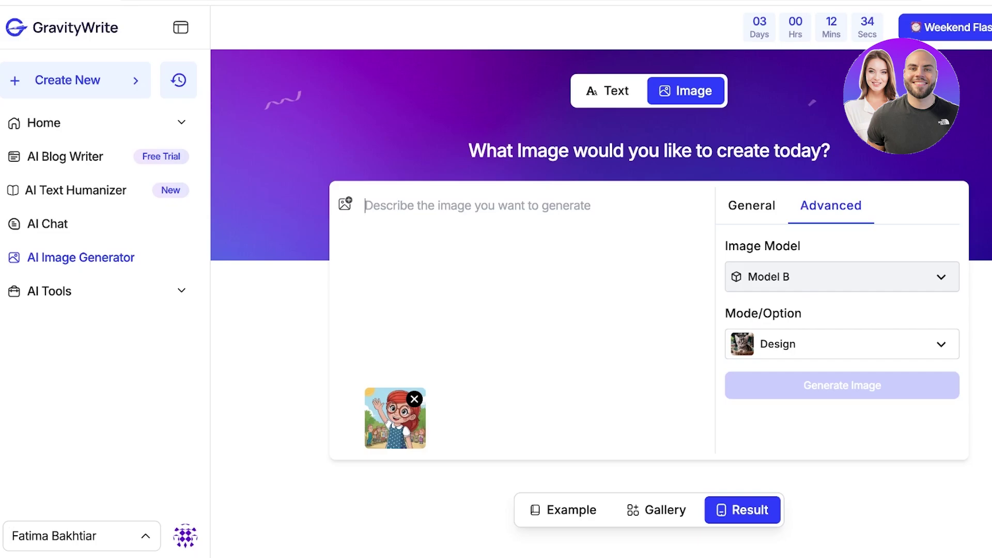
text(Bella helping an elderly neighbor carry a basket of apples.)
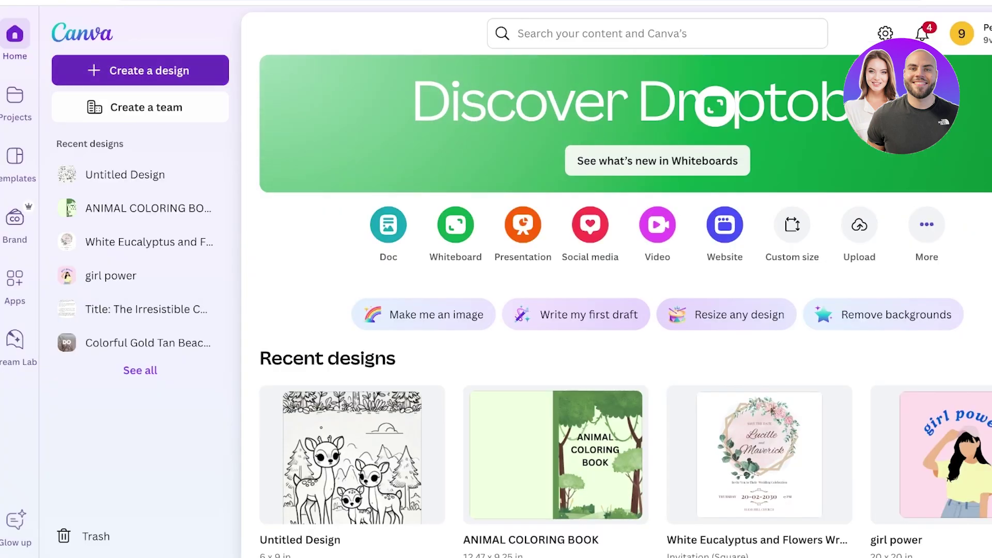
Create a blank 6 × 9 in design in Canva and open the generated Bella illustration in GravityWrite
click(140, 70)
click(653, 200)
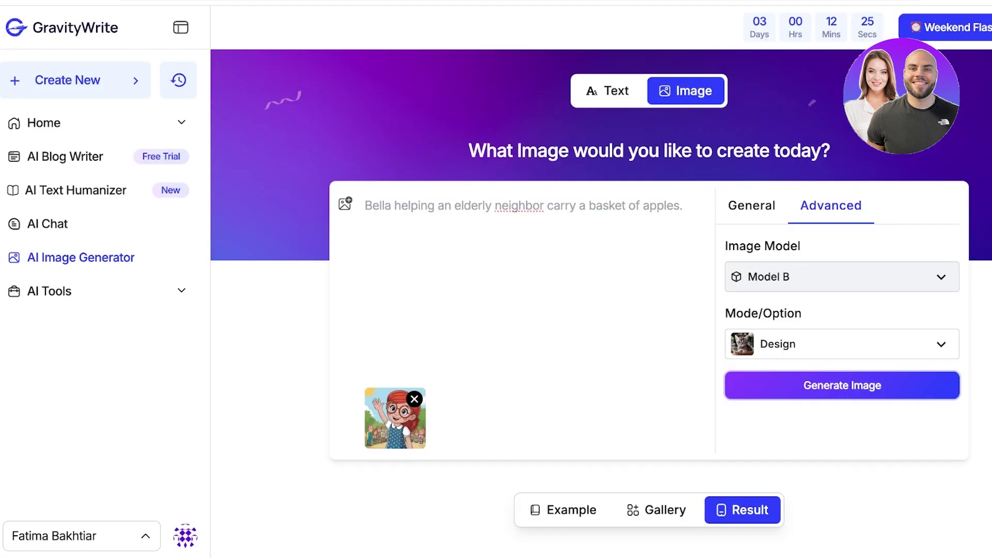
scroll(601, 305, down, 9)
double_click(649, 289)
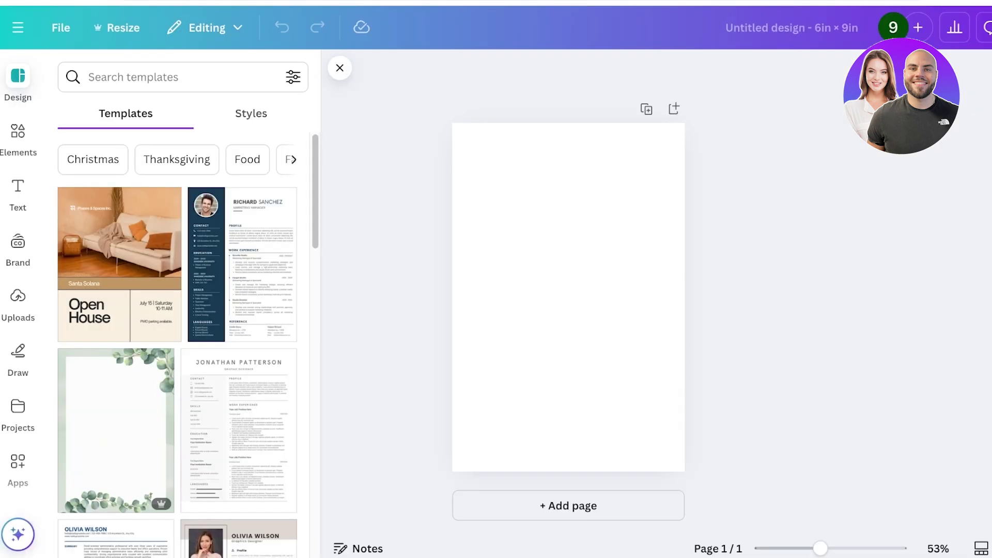
Set the Canva page's background to the pale green color from the Brand Kit palette
click(568, 297)
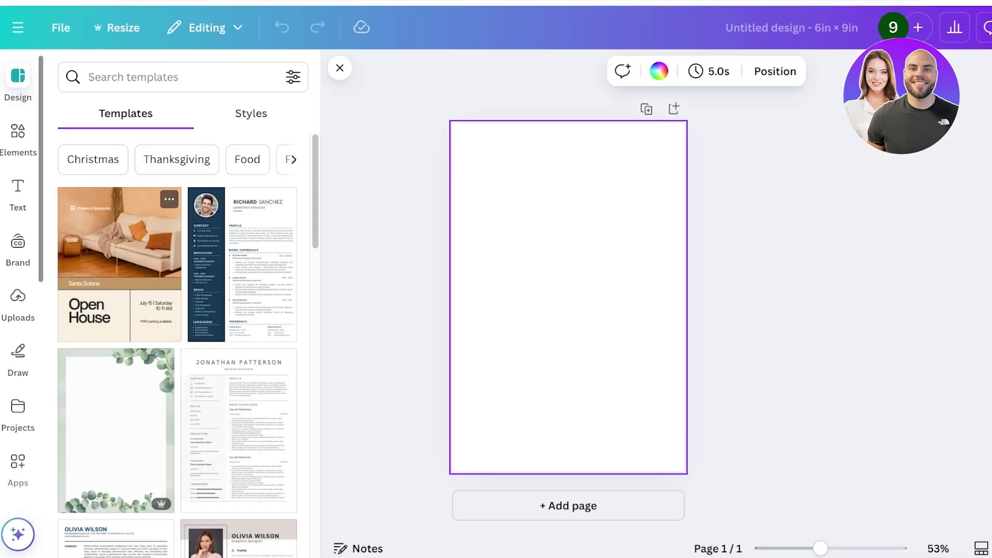
click(659, 70)
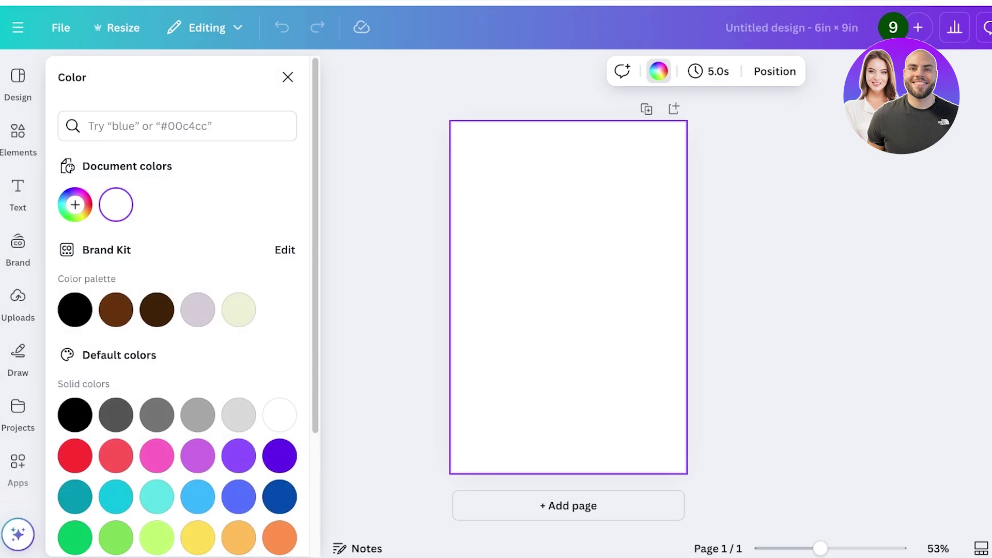
click(239, 310)
click(288, 77)
key(Escape)
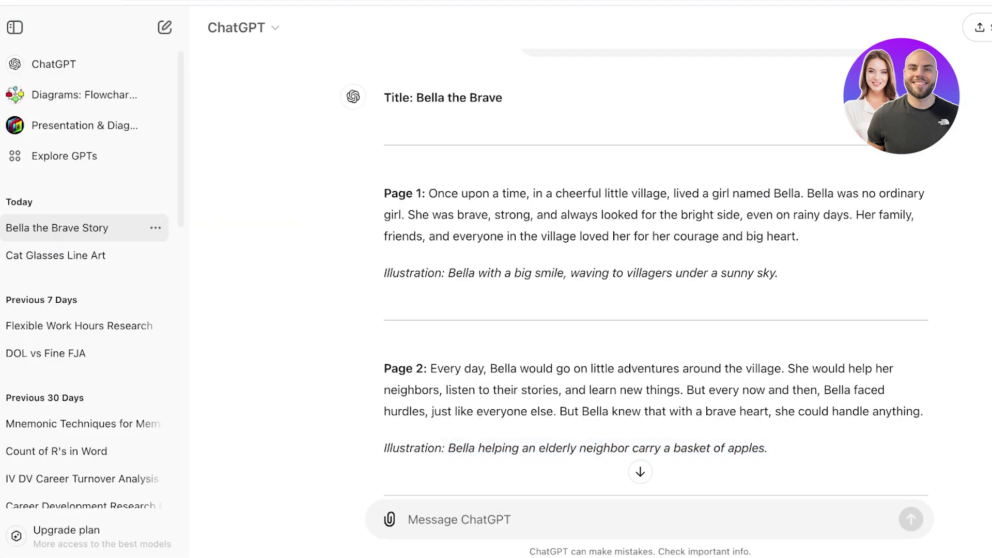
Copy Page 1's story text from ChatGPT and paste it onto the Canva page as a text box
drag(429, 194, 798, 236)
key(ctrl+c)
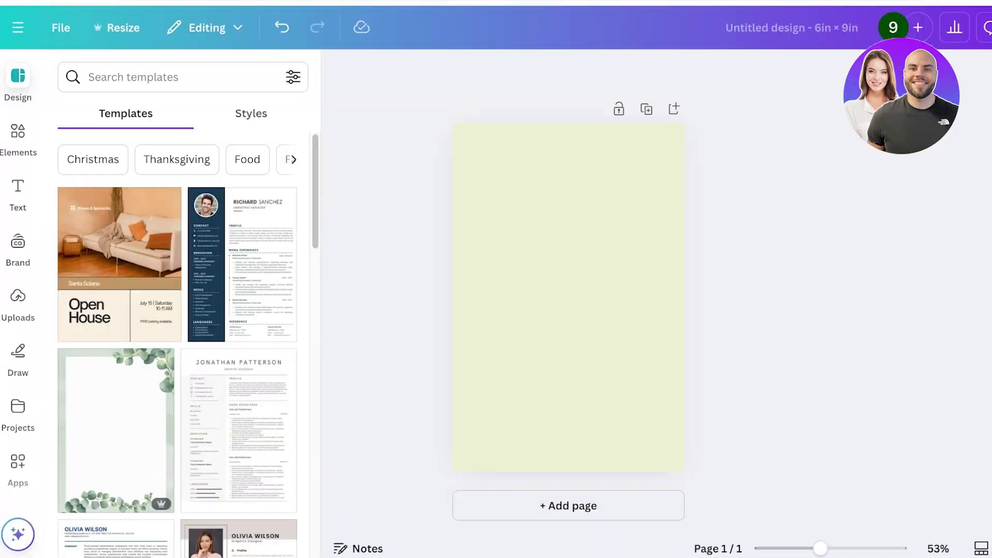
click(569, 297)
key(ctrl+v)
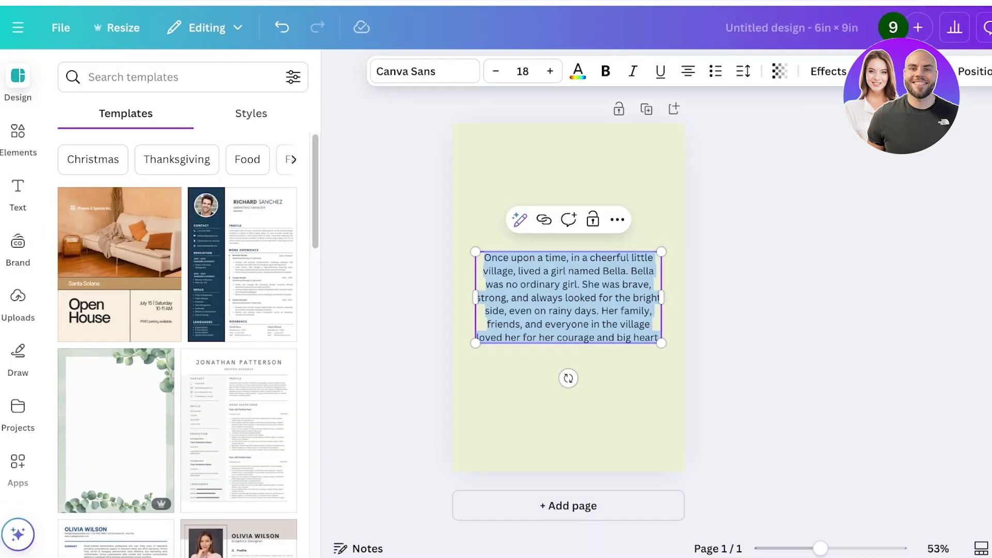
key(Escape)
click(628, 271)
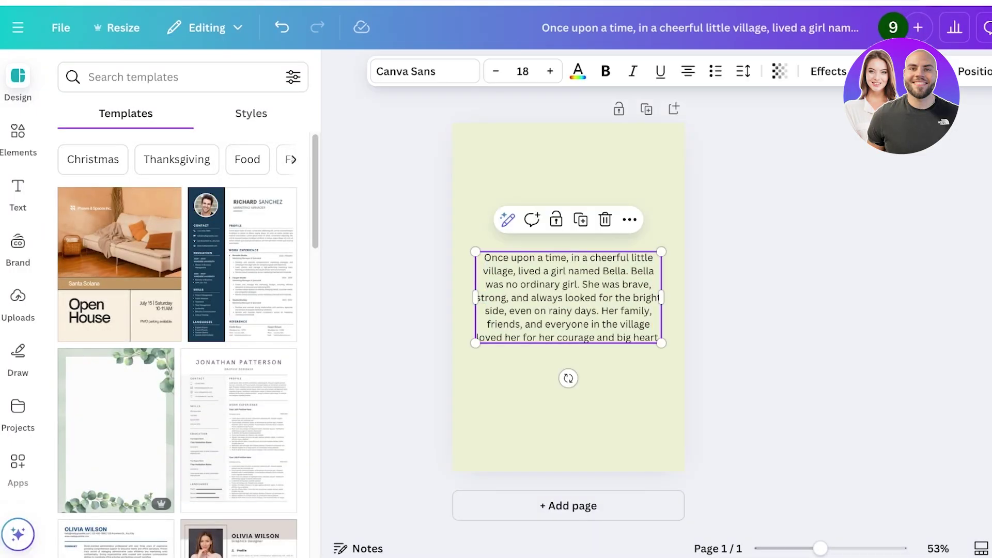
Remove the text from "She was brave" to the end, keeping only the first two sentences in the text box
click(628, 271)
click(628, 270)
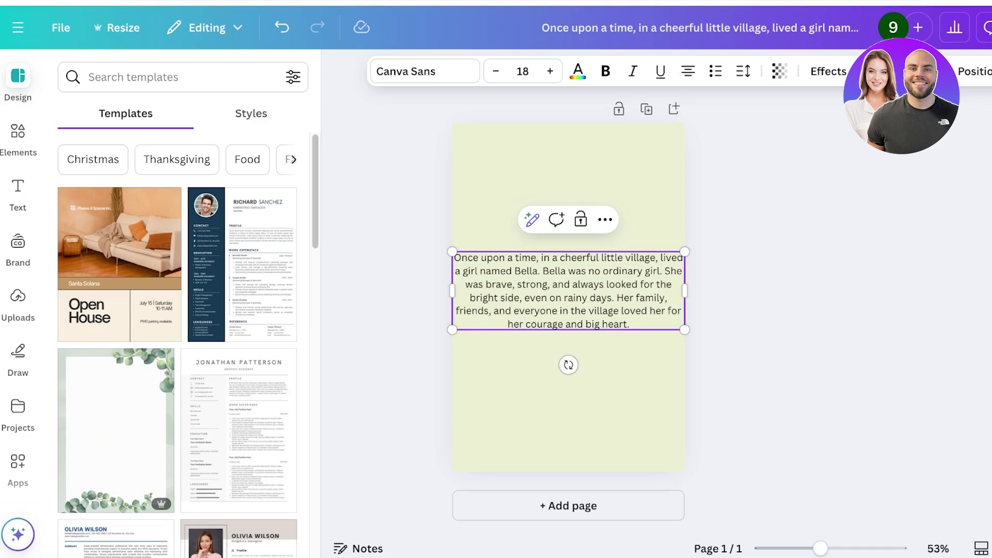
key(Return)
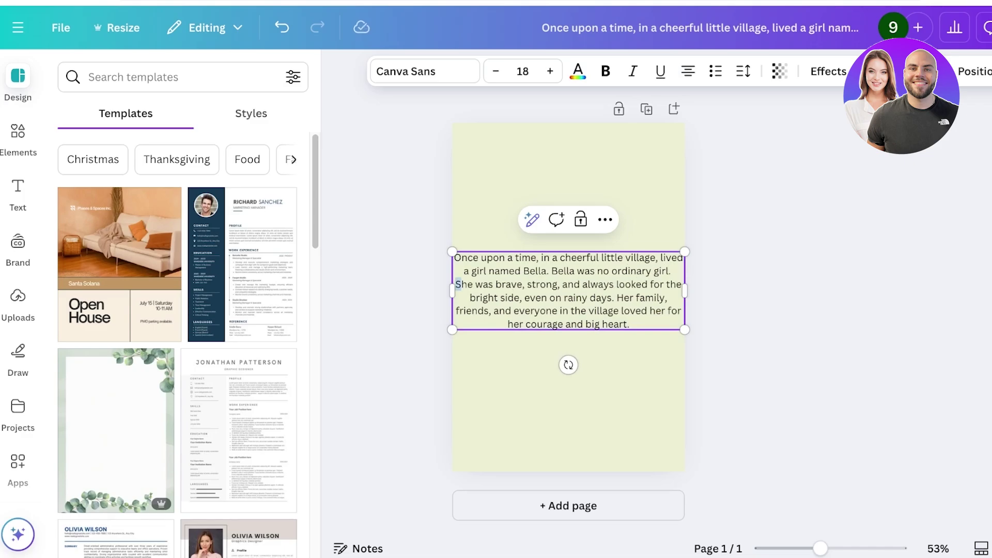
drag(455, 284, 629, 324)
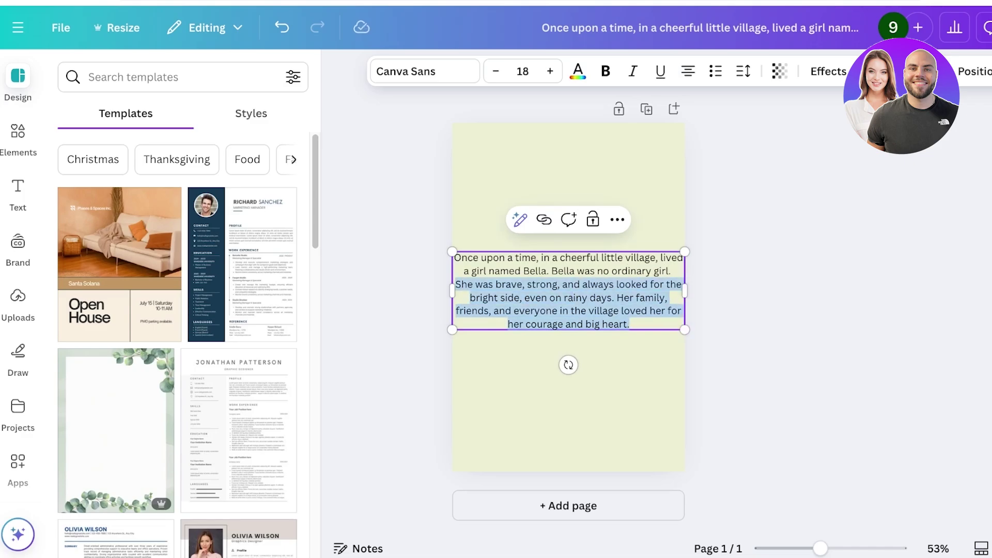
key(BackSpace)
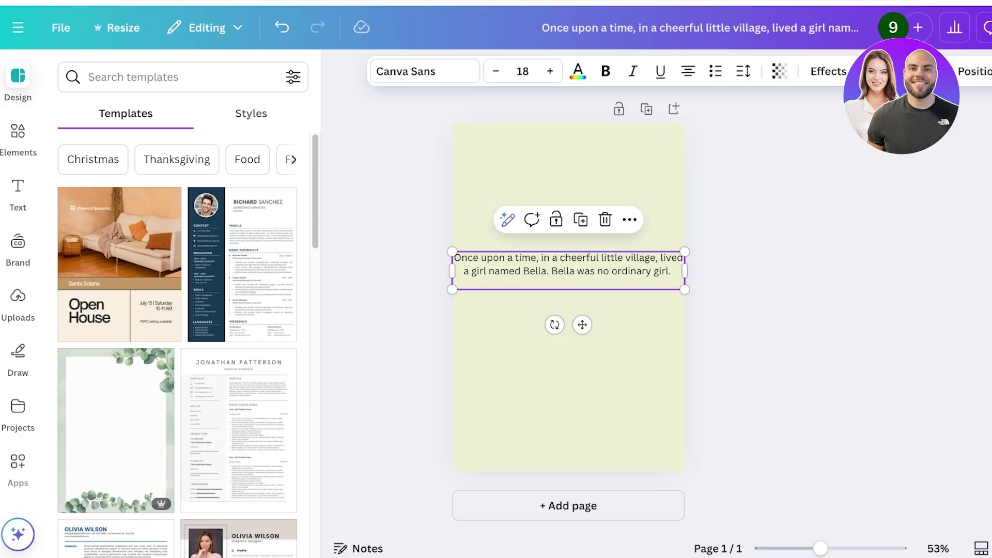
drag(820, 548, 828, 548)
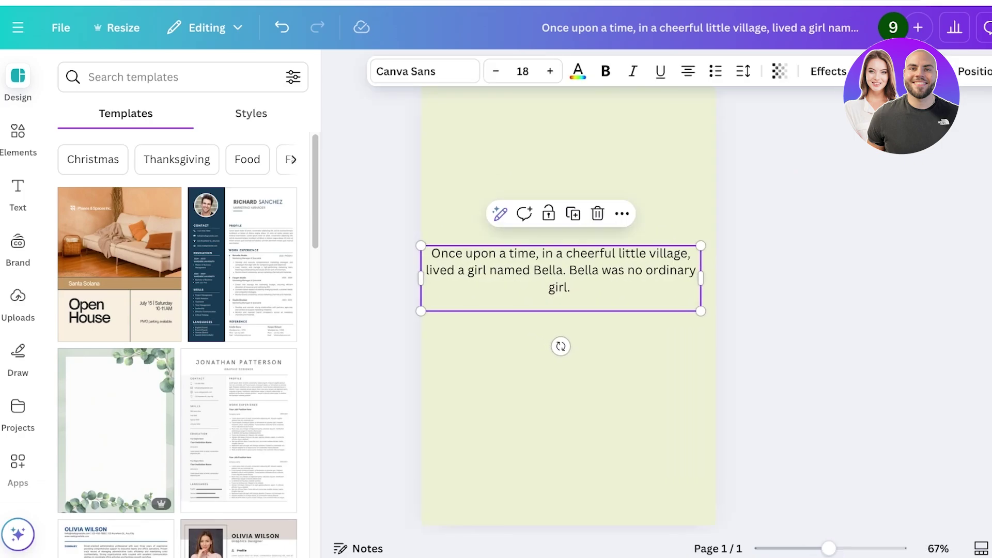
click(568, 197)
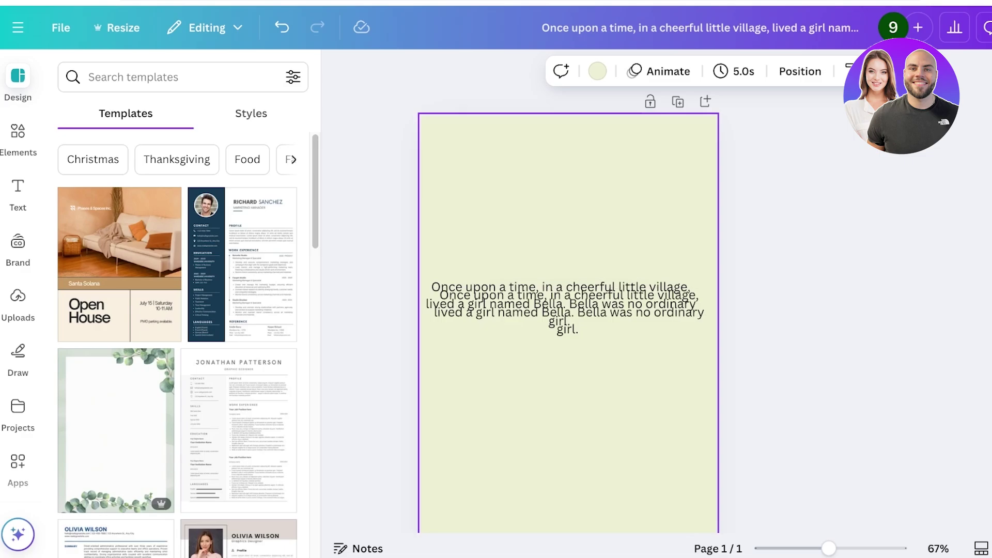
key(Delete)
click(568, 320)
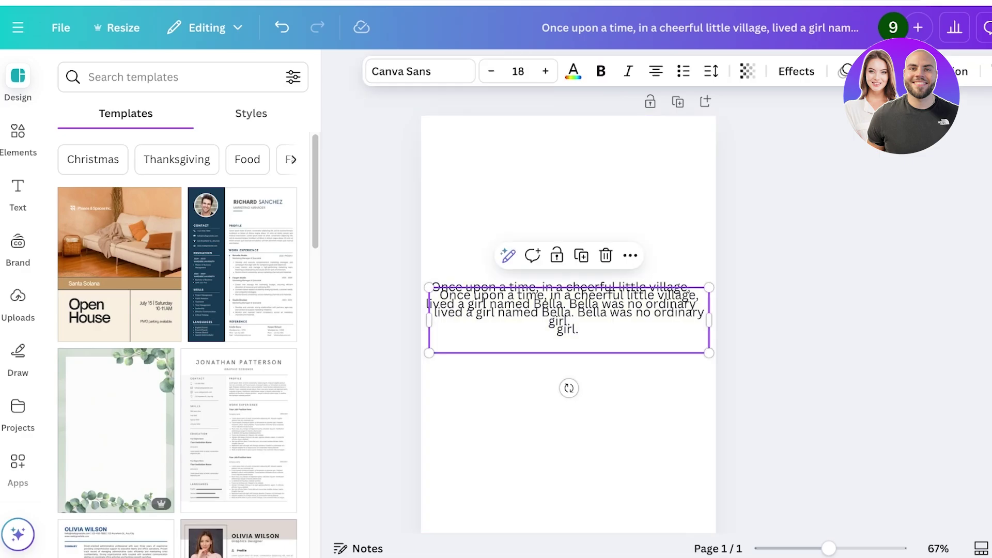
key(ctrl+z)
key(ctrl+z)
key(ctrl+z)
Move the opening text box near the page's top and narrow it to about half the page width at font size 18
click(590, 405)
drag(590, 406, 568, 172)
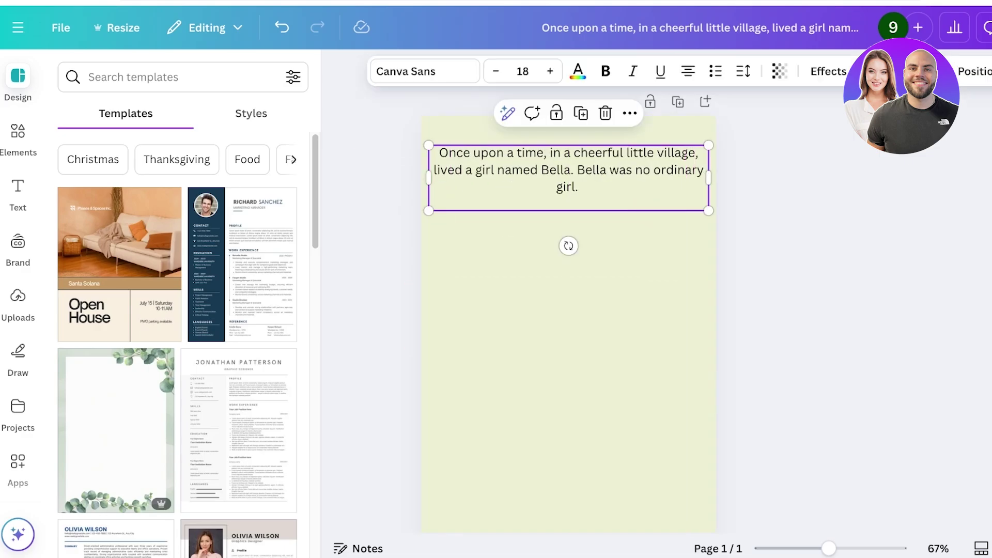
drag(707, 210, 584, 171)
drag(553, 171, 653, 219)
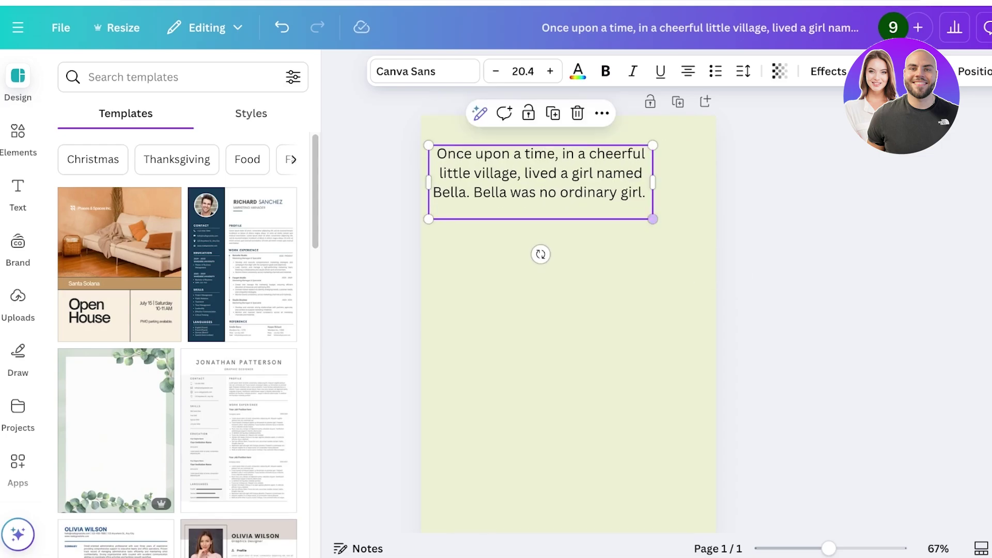
drag(652, 182, 580, 184)
drag(581, 256, 564, 244)
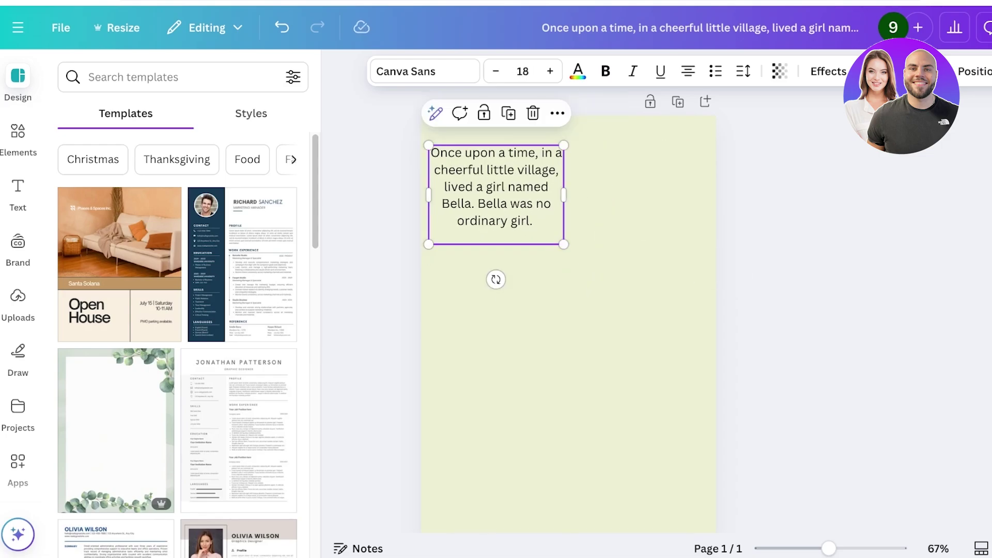
Place the sentences starting "She was brave, strong" in a separate text box near the page's lower right corner
scroll(568, 310, down, 2)
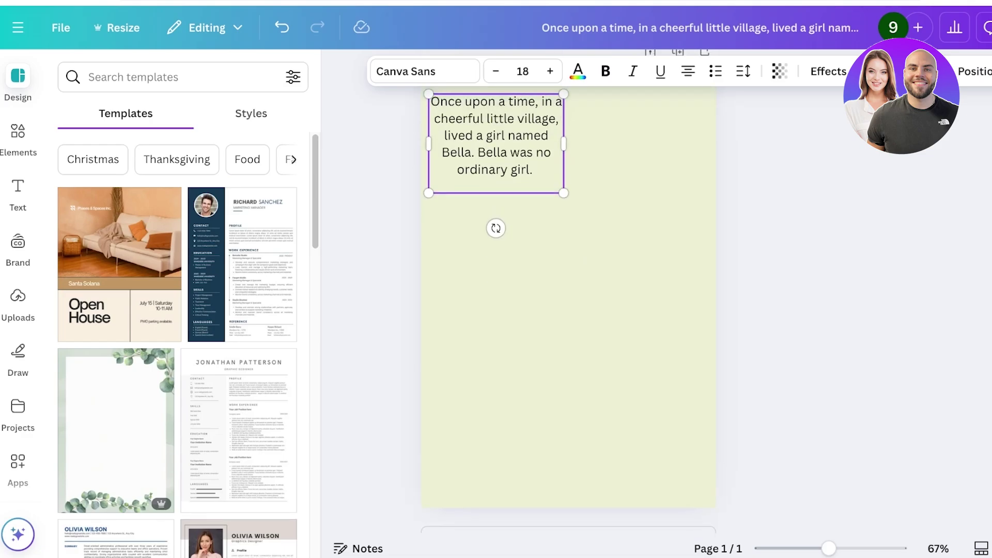
scroll(568, 310, down, 2)
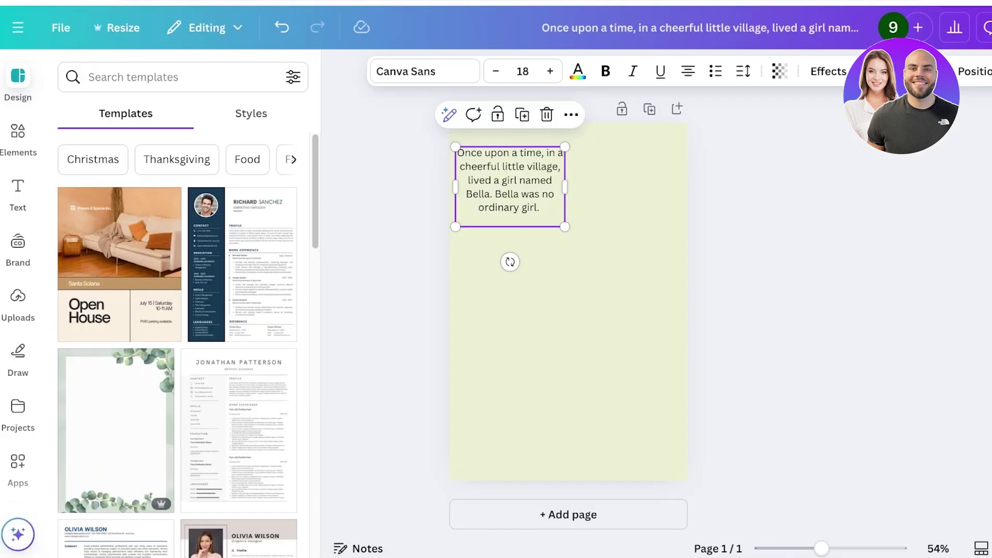
key(Escape)
drag(510, 280, 486, 419)
drag(579, 400, 587, 430)
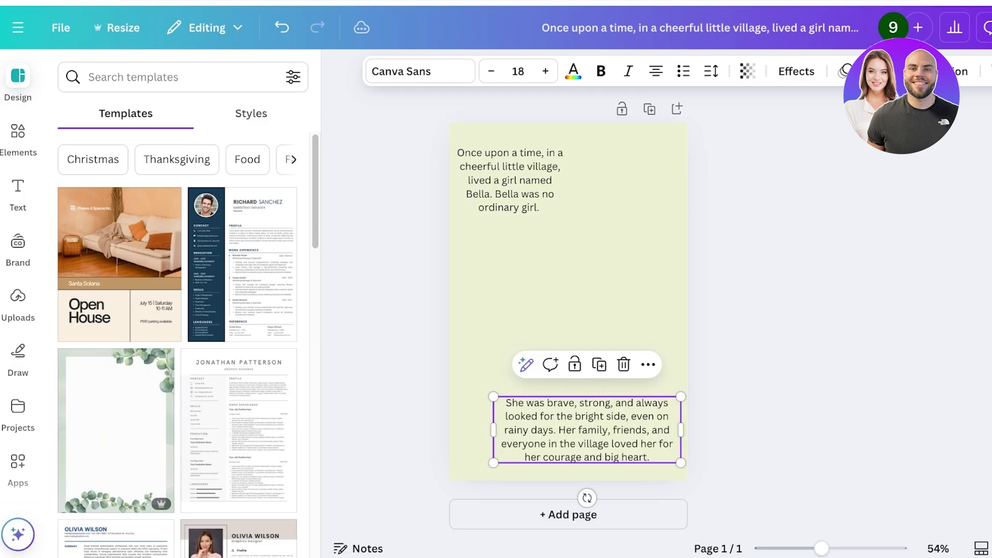
Widen the opening text box slightly so its text wraps onto four lines
click(510, 180)
drag(564, 187, 593, 179)
key(Escape)
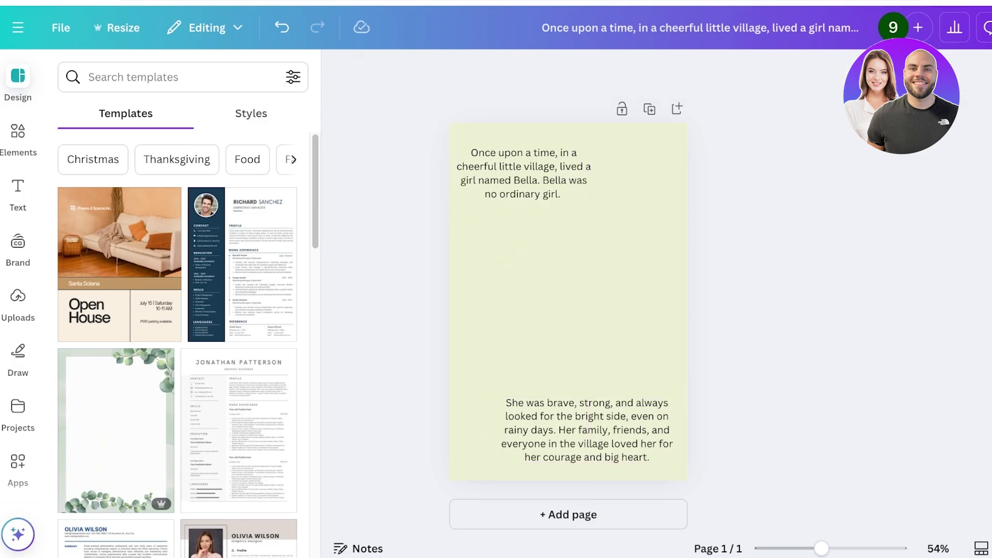
Change the font of both text boxes to Canva Student Font
key(ctrl+a)
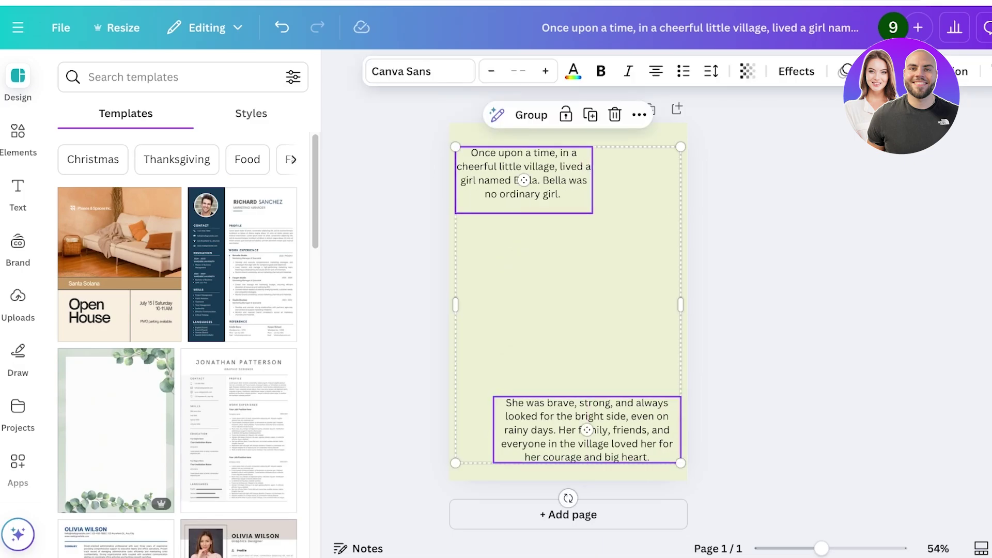
click(492, 71)
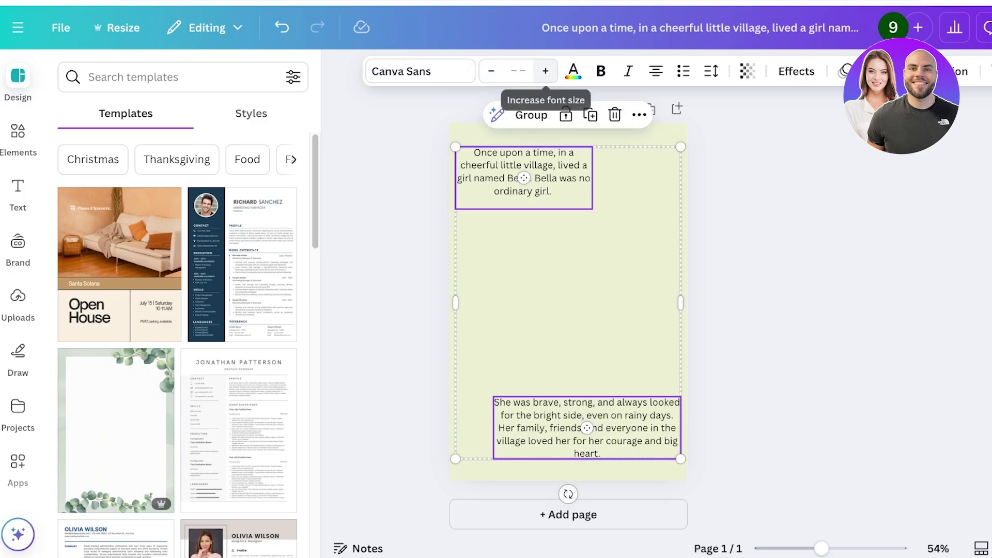
click(545, 70)
click(419, 70)
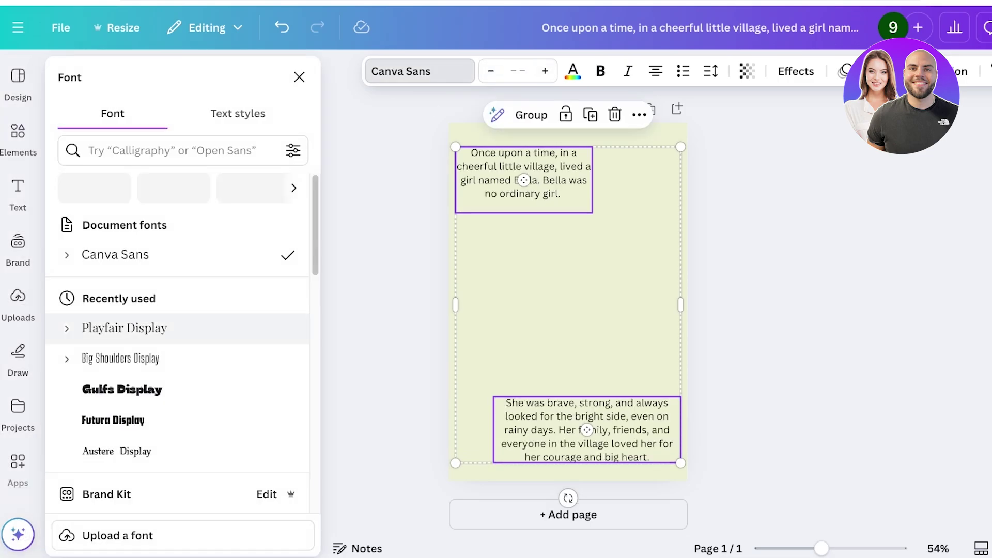
click(124, 328)
scroll(124, 350, down, 5)
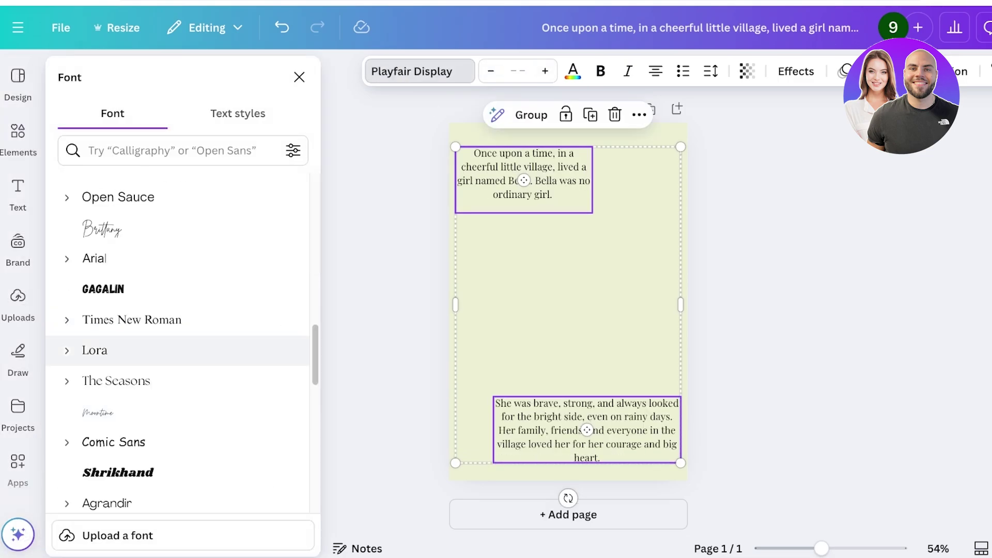
click(95, 351)
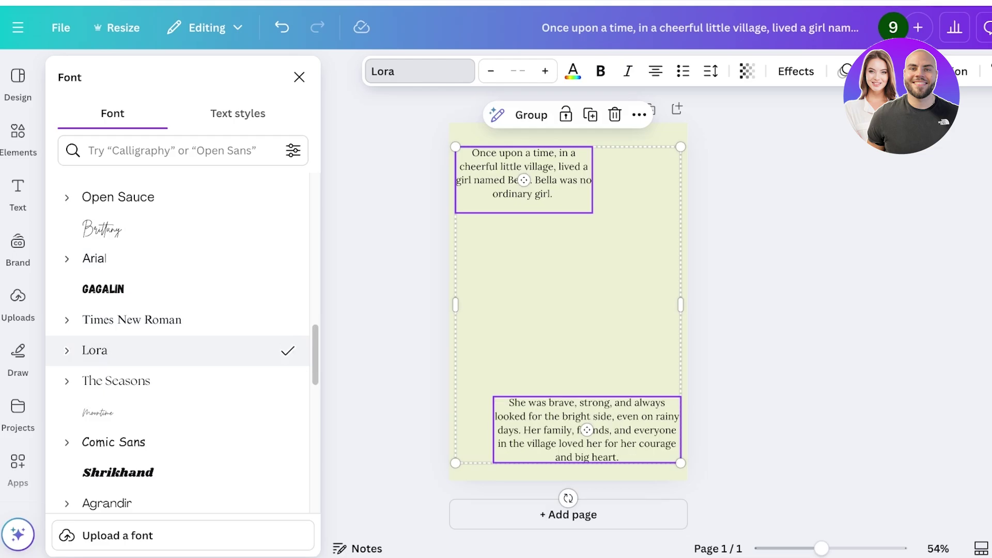
scroll(124, 382, down, 5)
click(119, 320)
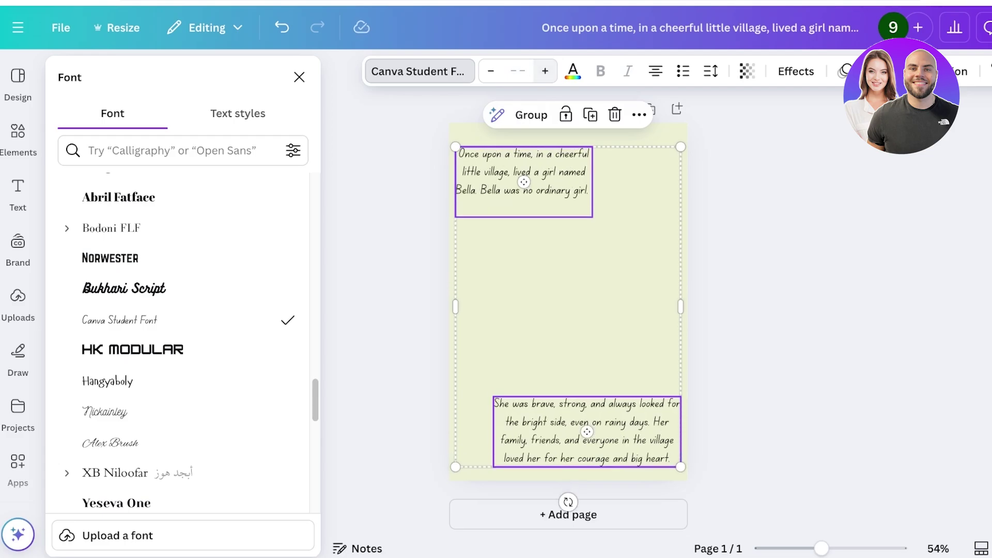
Apply the Lift text effect to both text boxes
click(873, 71)
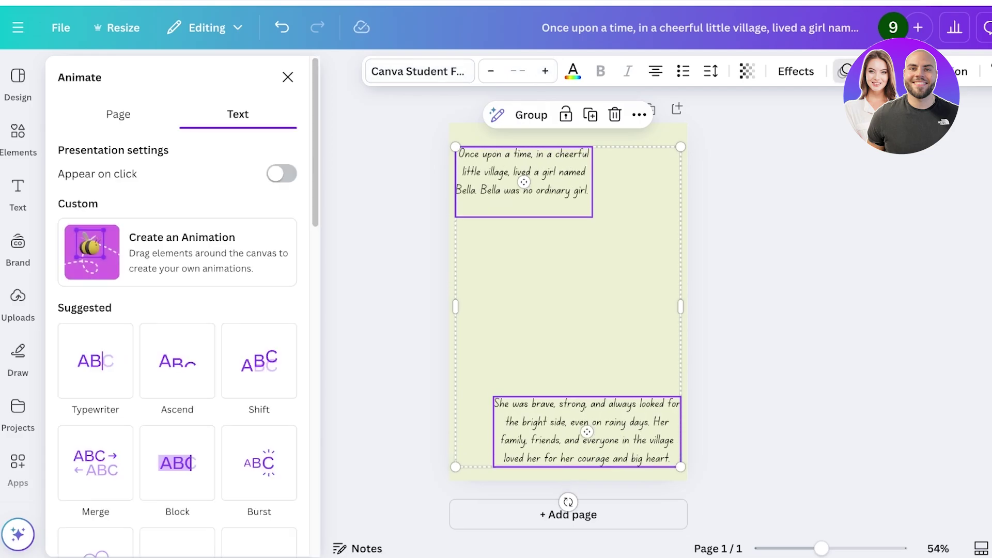
click(746, 71)
click(795, 71)
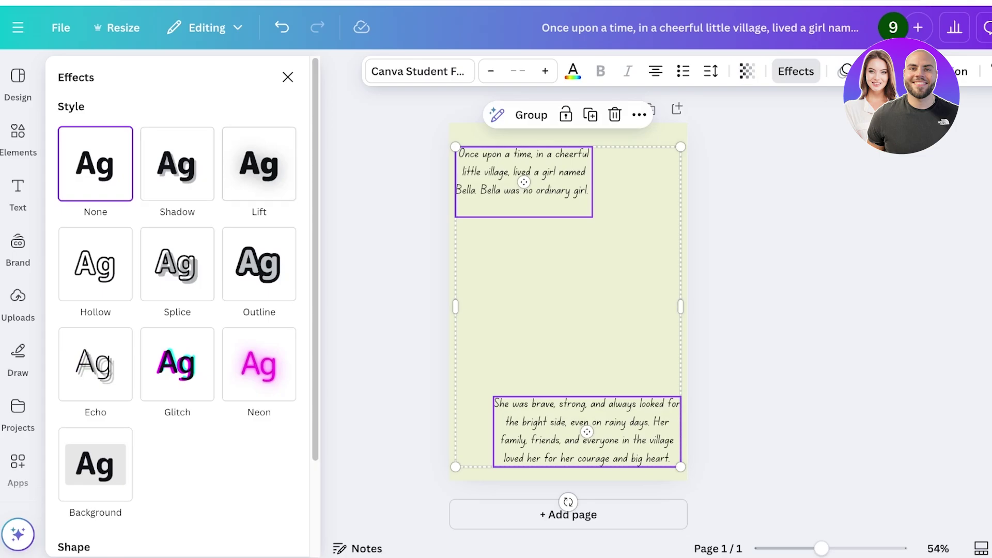
click(177, 163)
click(95, 164)
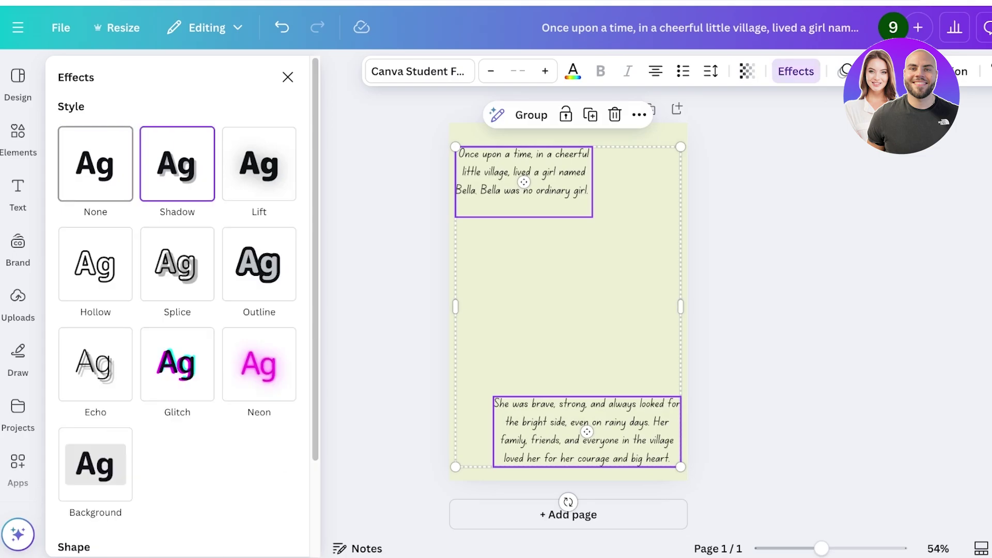
click(259, 164)
click(17, 80)
key(Escape)
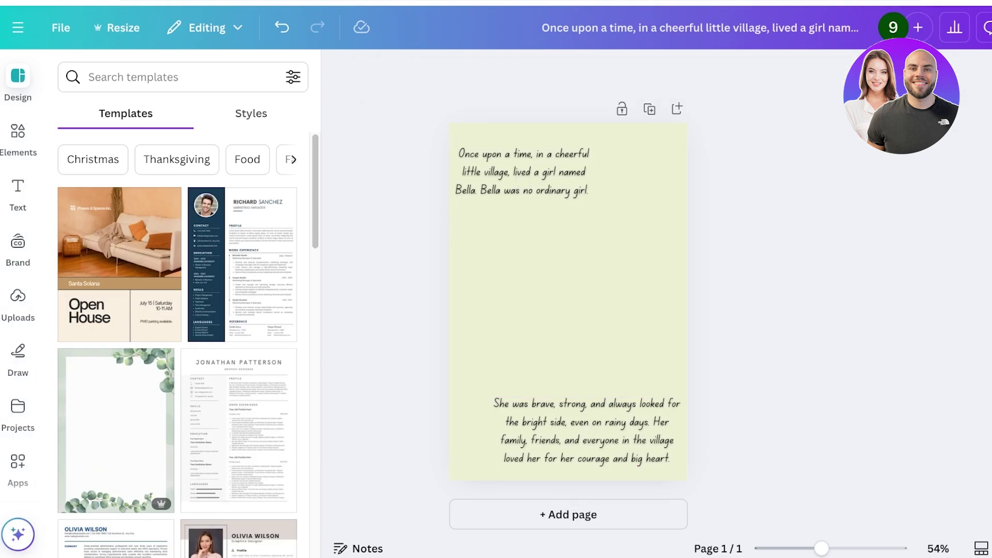
Search the Canva apps for "image generator" and open Image Dreamer with GW-Generated-Image.png as Image 1
click(18, 460)
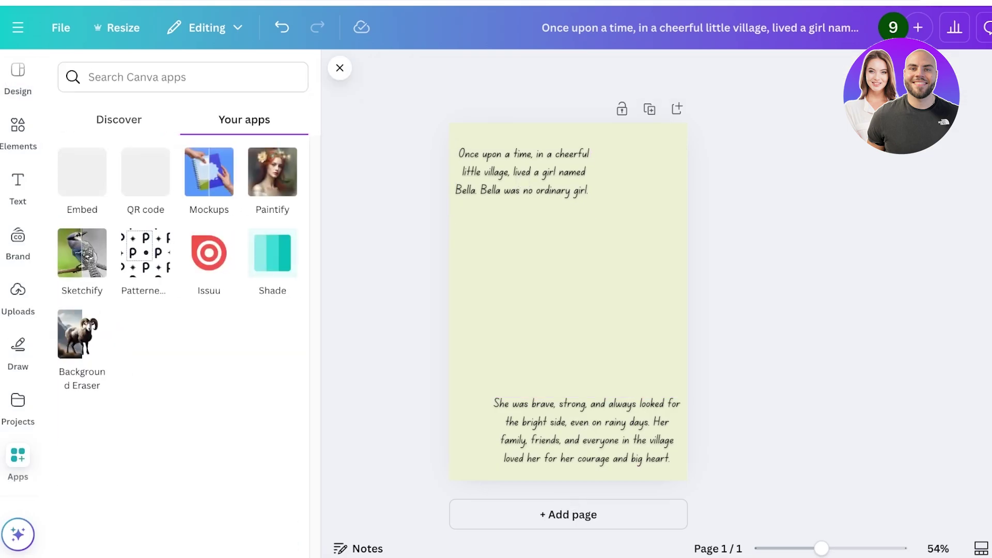
click(118, 119)
click(88, 77)
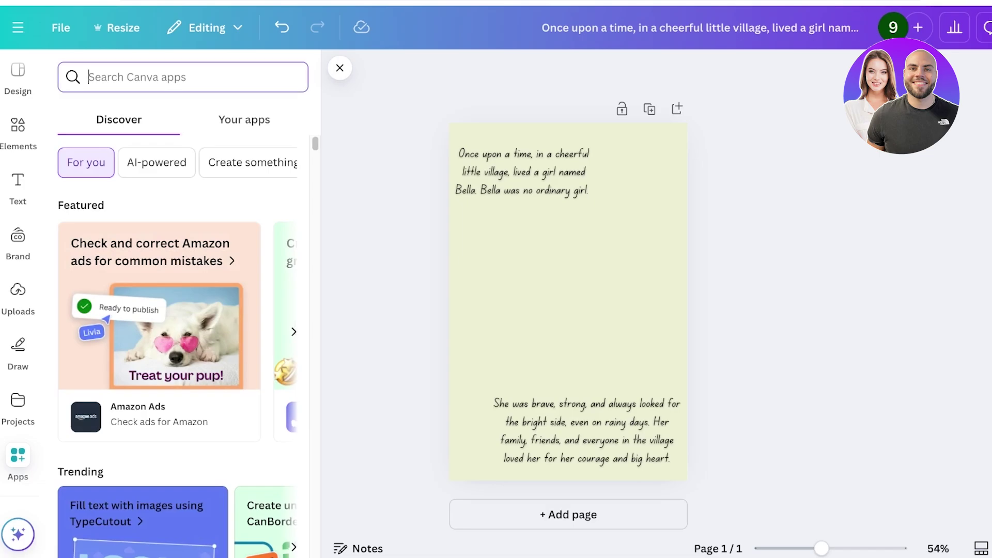
text(image)
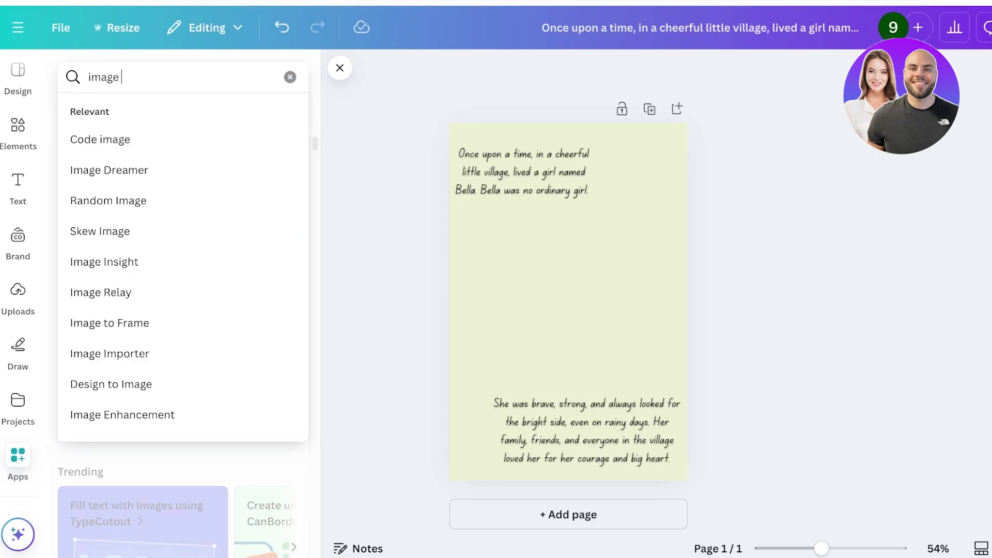
text( generator)
key(Return)
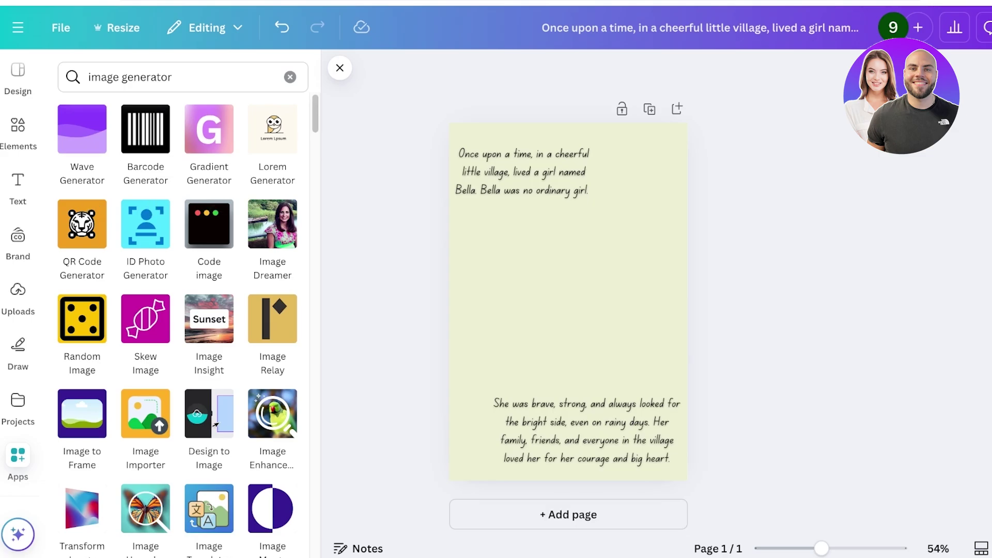
click(272, 239)
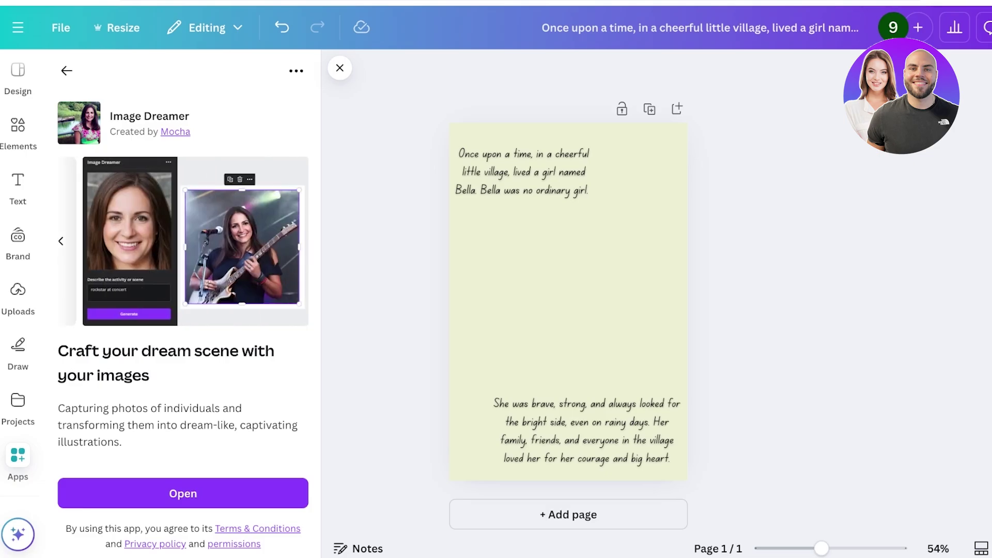
click(182, 493)
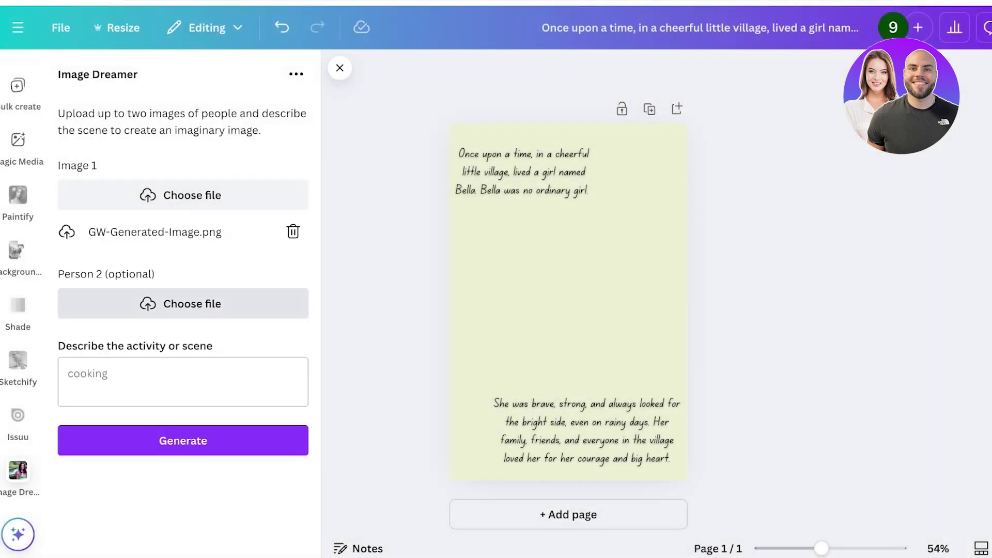
Try to generate an image of Bella with the scene description "waving to villagers"
click(67, 373)
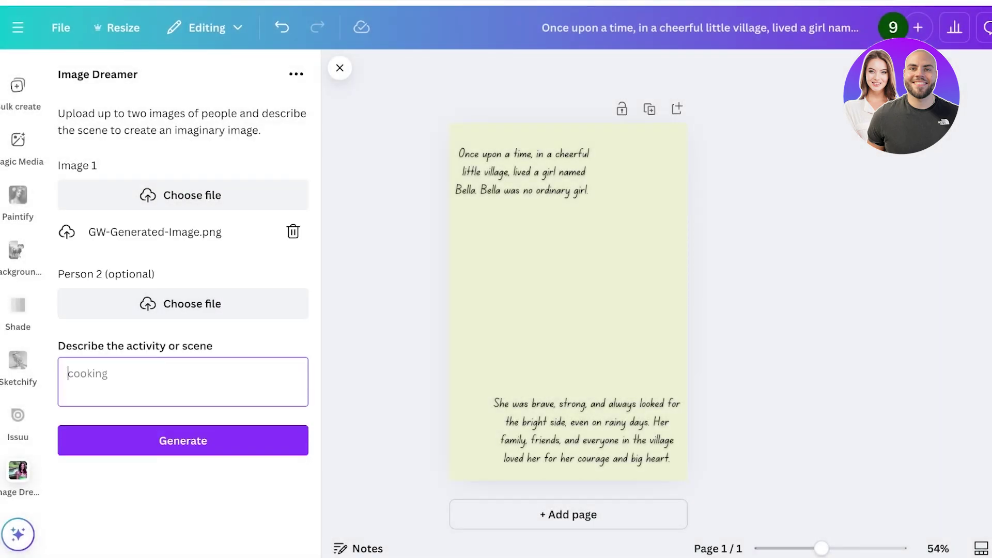
text(waving to villagers)
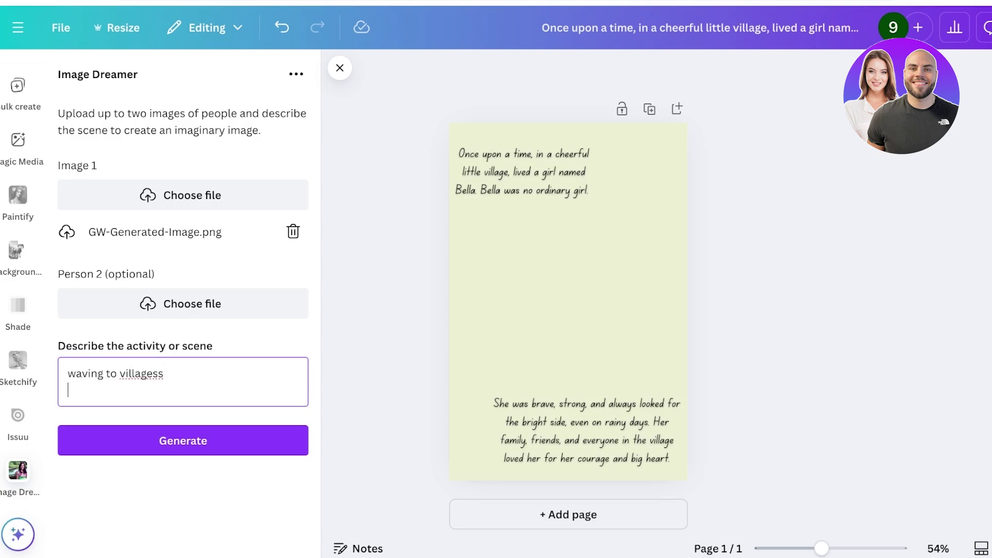
key(Return)
click(182, 440)
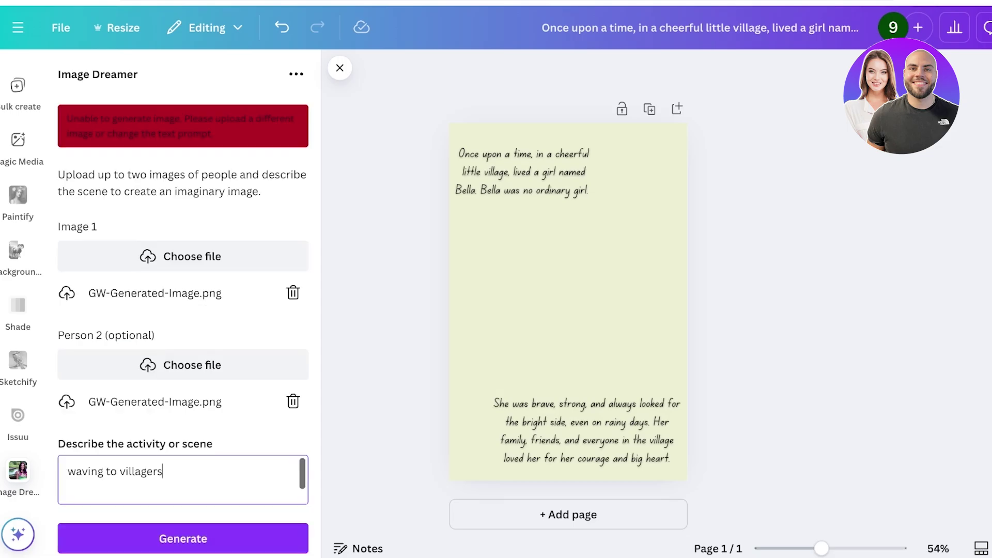
Change the Image Dreamer scene description to "waving to a group of people"
drag(162, 471, 126, 471)
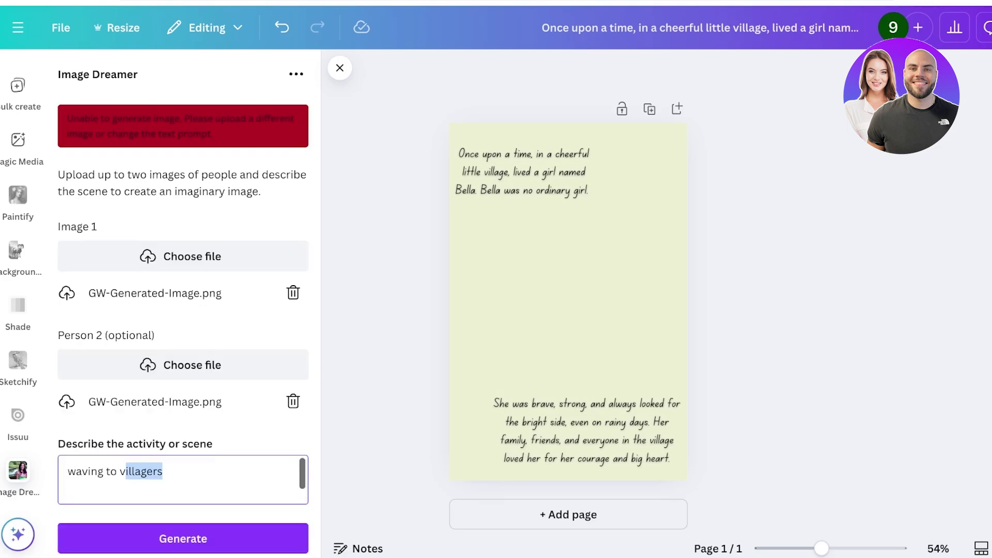
text(a group)
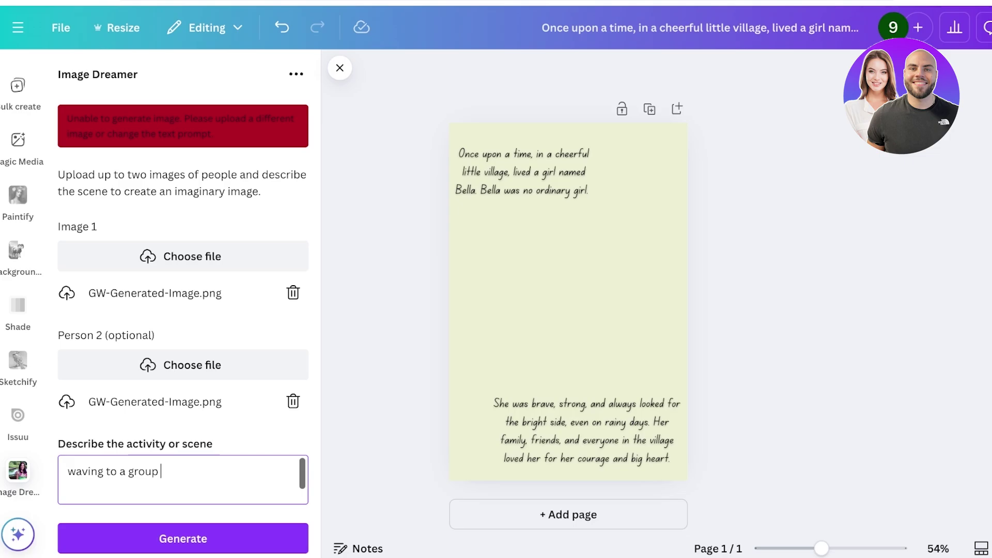
text( of people)
key(Return)
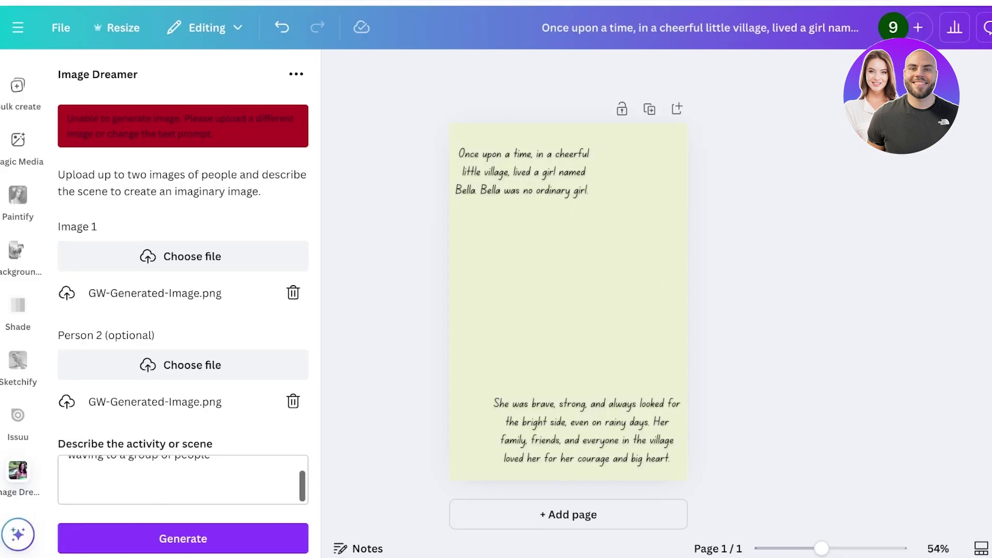
Paste the illustration of Bella waving to the villagers onto page 1, between the two text boxes
click(568, 268)
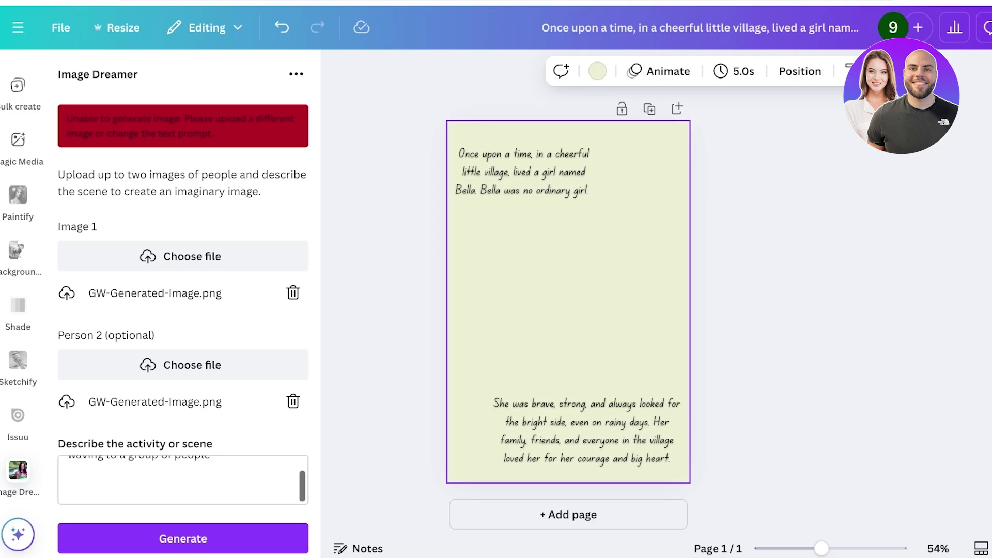
key(ctrl+v)
mouse_move(568, 302)
mouse_down()
mouse_move(568, 291)
mouse_move(574, 302)
mouse_up()
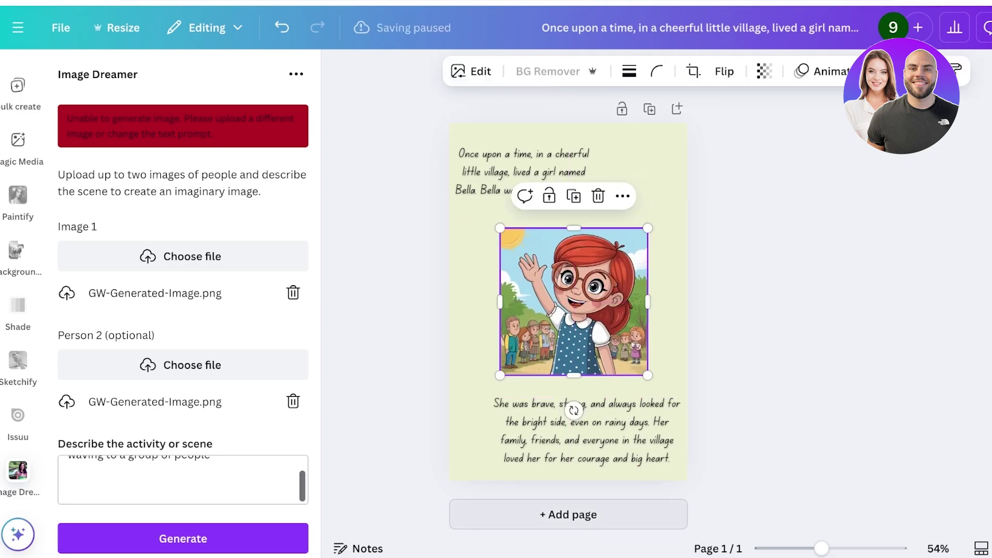
Add a second page after the first story page
key(ctrl+Return)
scroll(569, 302, up, 2)
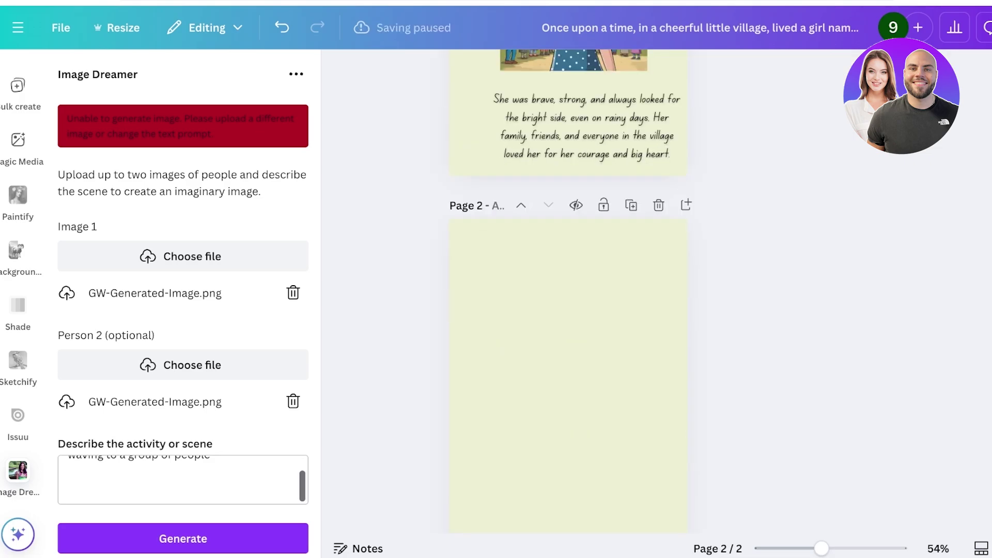
text(She was brave, strong, and always looked for the bright side, even on rainy days. Her family, friends, and everyone in the village loved her for her courage and big heart.)
key(BackSpace)
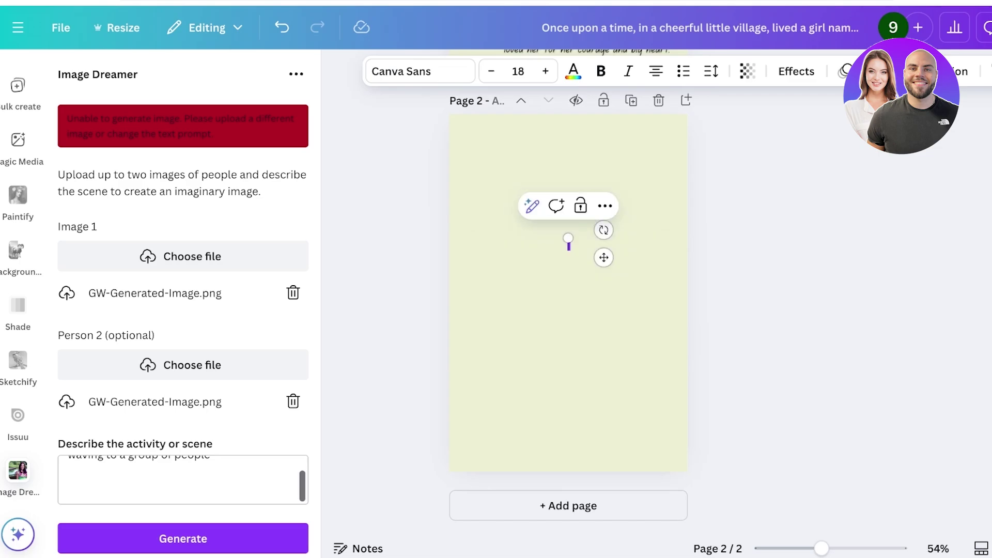
key(Escape)
Copy the illustration of Bella waving from page 1 to the middle of page 2
scroll(568, 302, up, 6)
click(574, 302)
key(ctrl+d)
drag(581, 308, 555, 293)
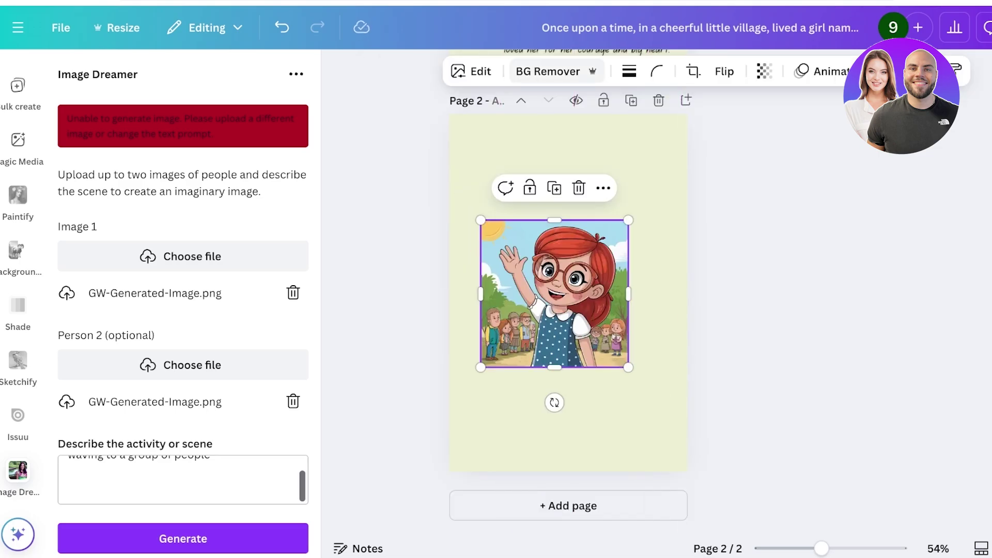
Remove the background from the page 2 illustration and move it to the page's lower right edge
click(548, 72)
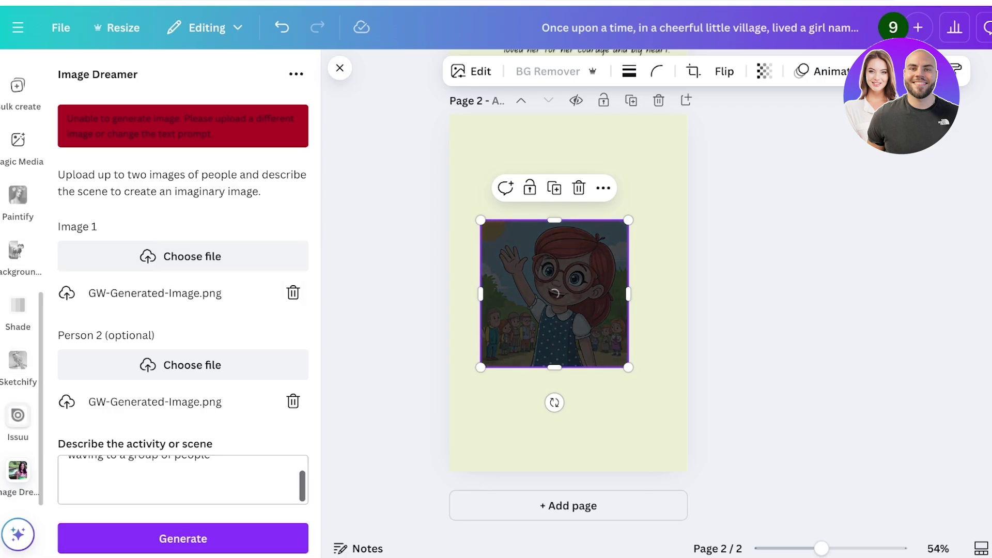
drag(555, 293, 638, 323)
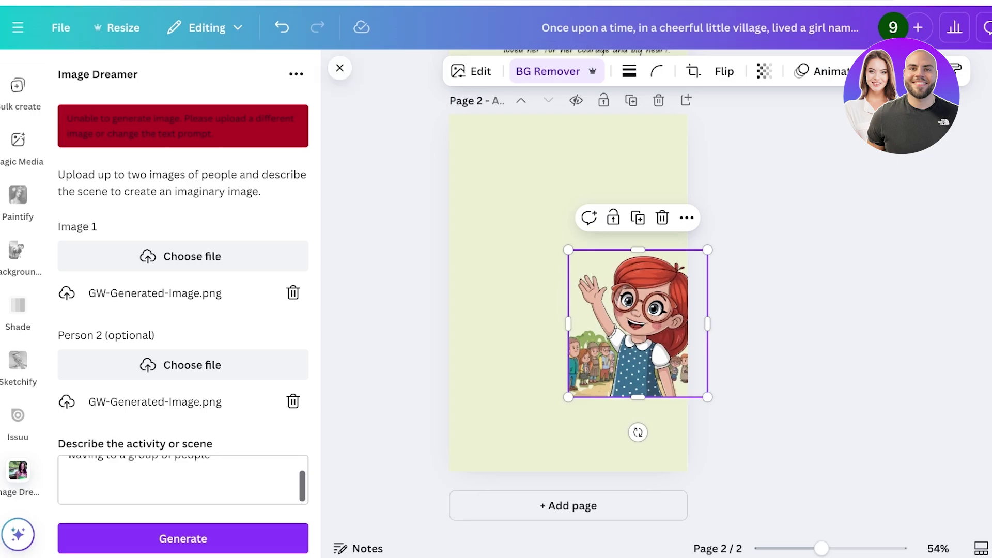
Search the graphic elements for "girl"
scroll(20, 278, up, 5)
scroll(21, 279, down, 2)
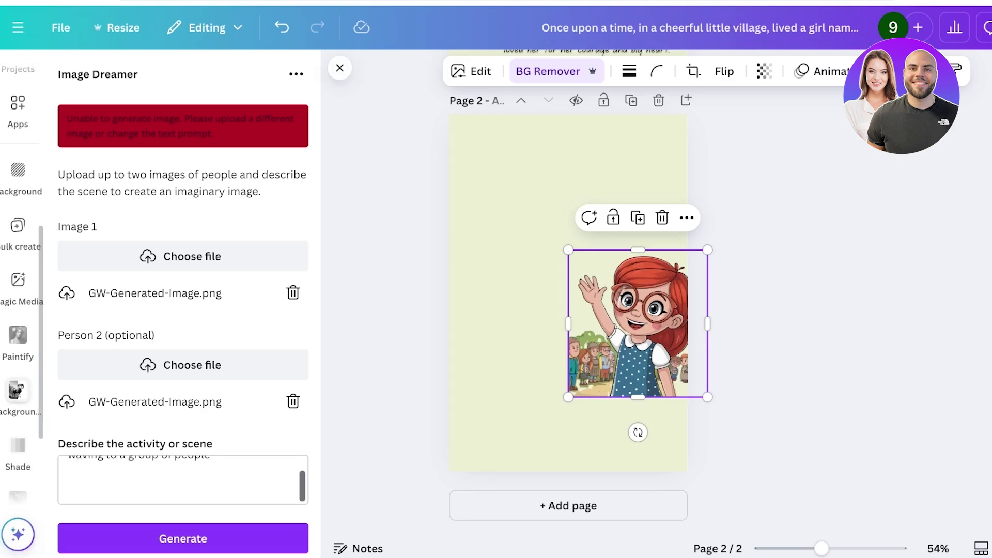
scroll(21, 279, up, 6)
click(17, 135)
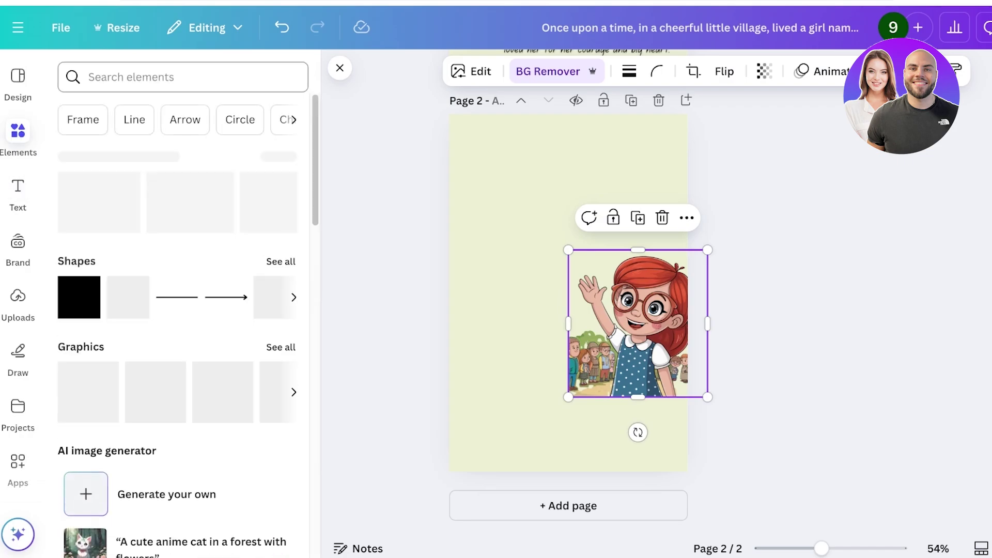
click(182, 76)
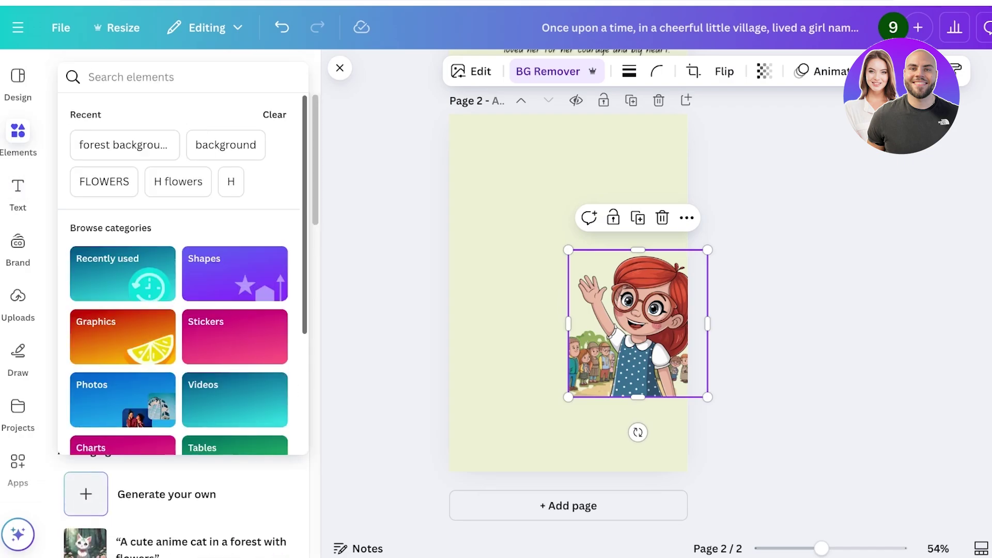
text(girl)
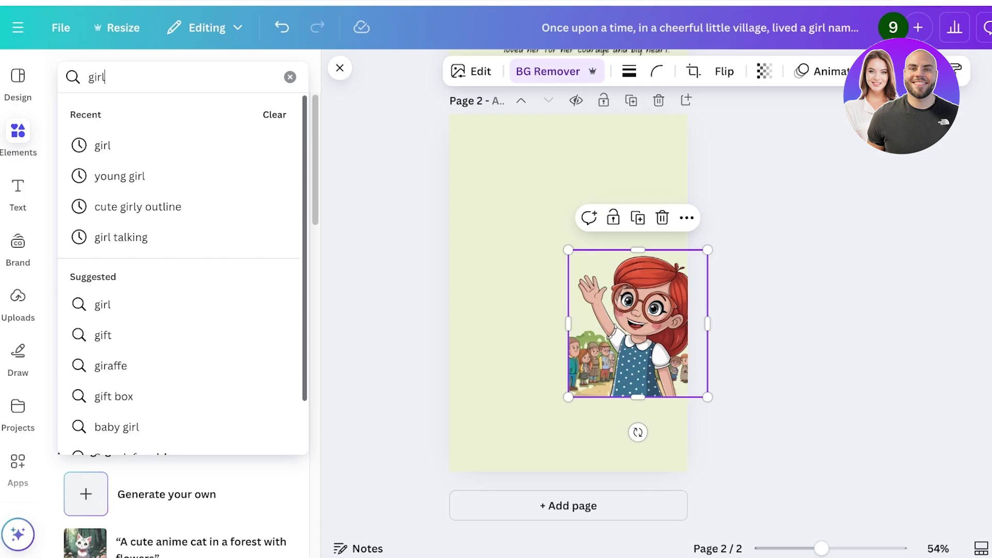
key(Return)
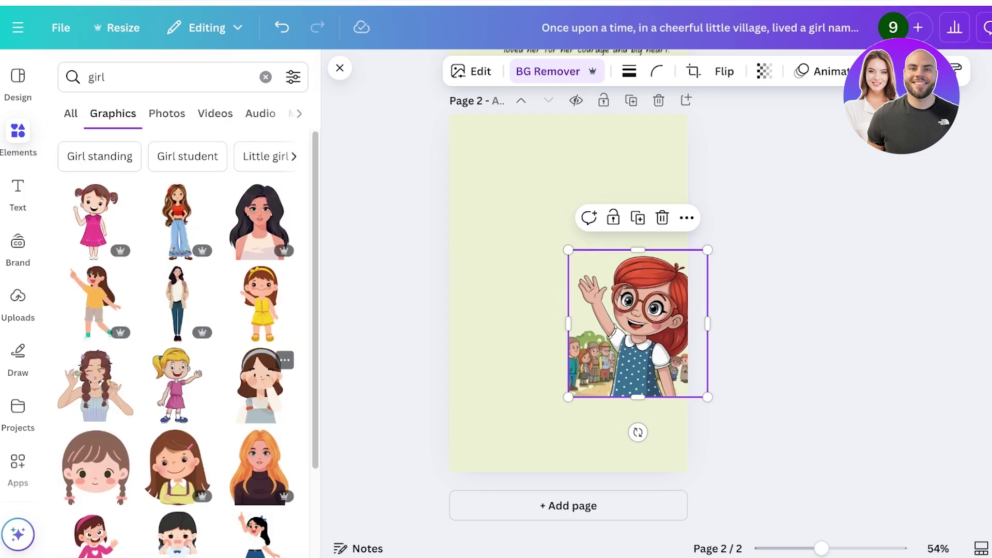
Add the graphic of the happy girl with pigtails and a pink dress to page 2
scroll(261, 352, down, 1)
scroll(184, 343, down, 10)
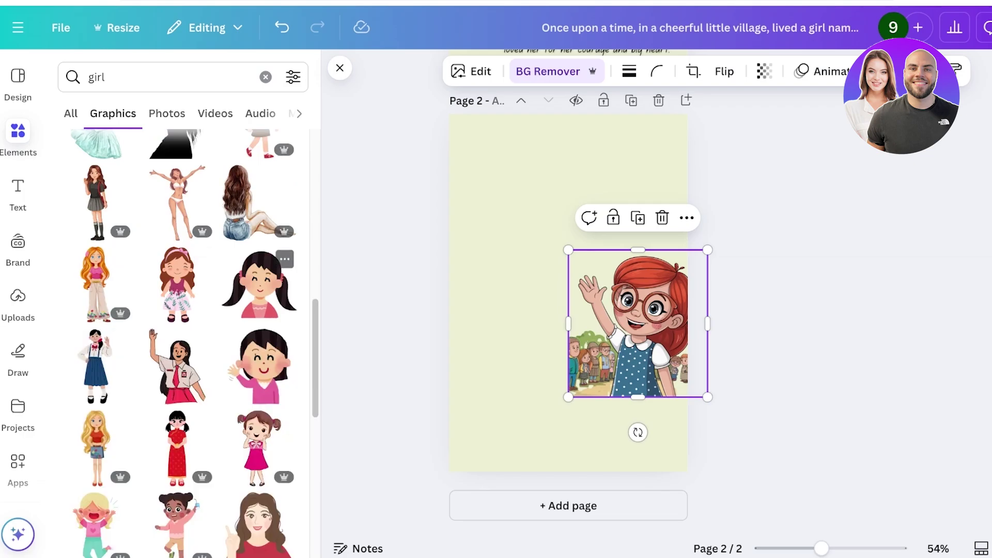
scroll(178, 362, down, 3)
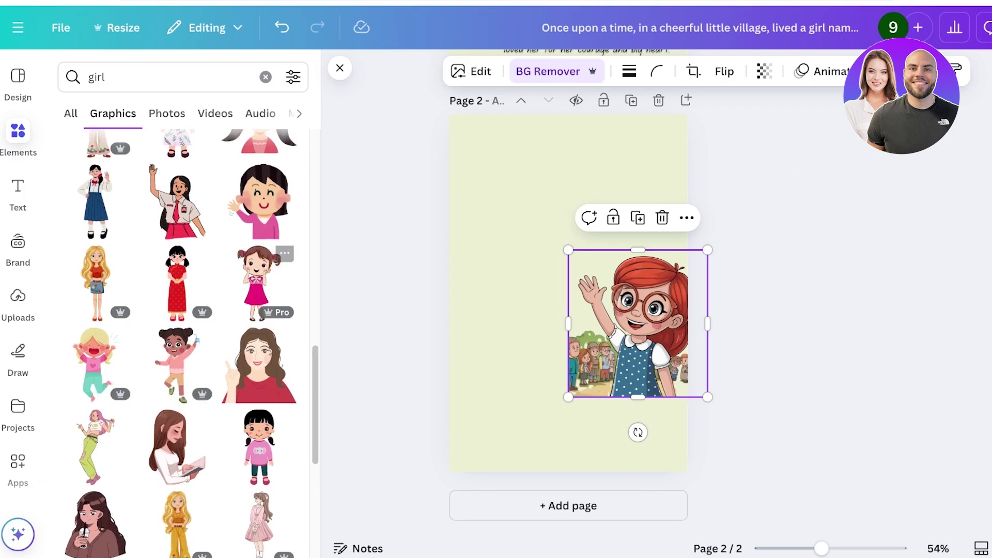
click(257, 281)
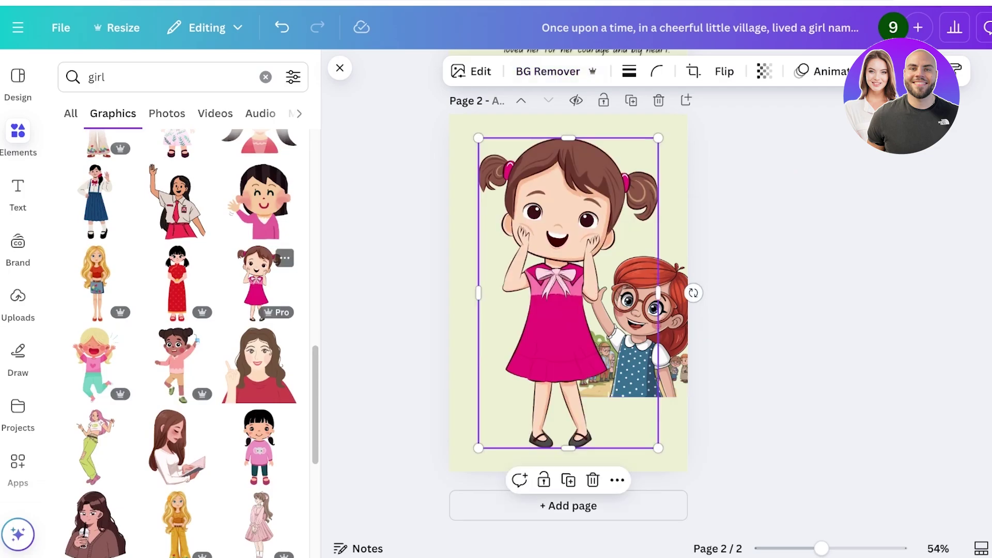
Open the profile of the pigtailed girl graphic's creator and browse their other graphics
click(285, 258)
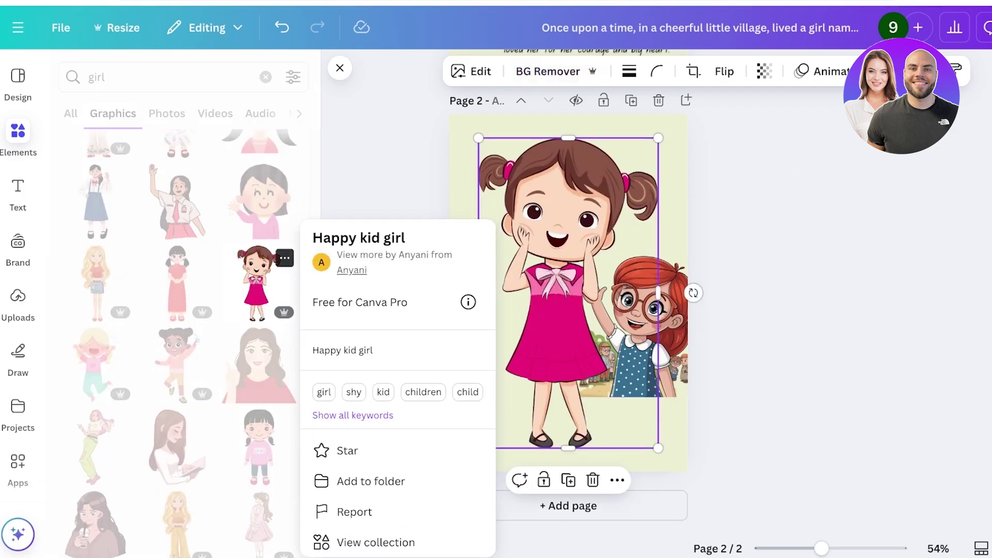
click(352, 270)
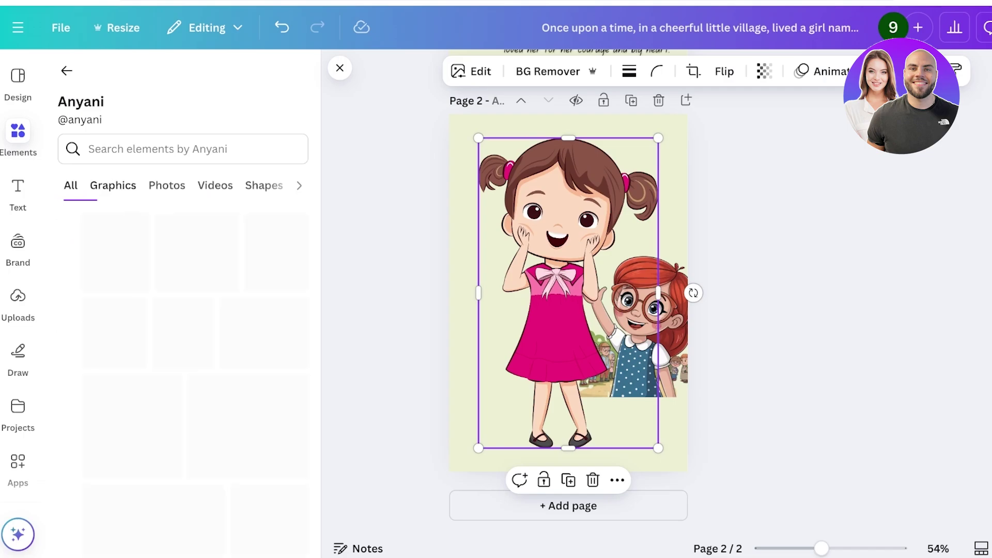
scroll(183, 325, down, 3)
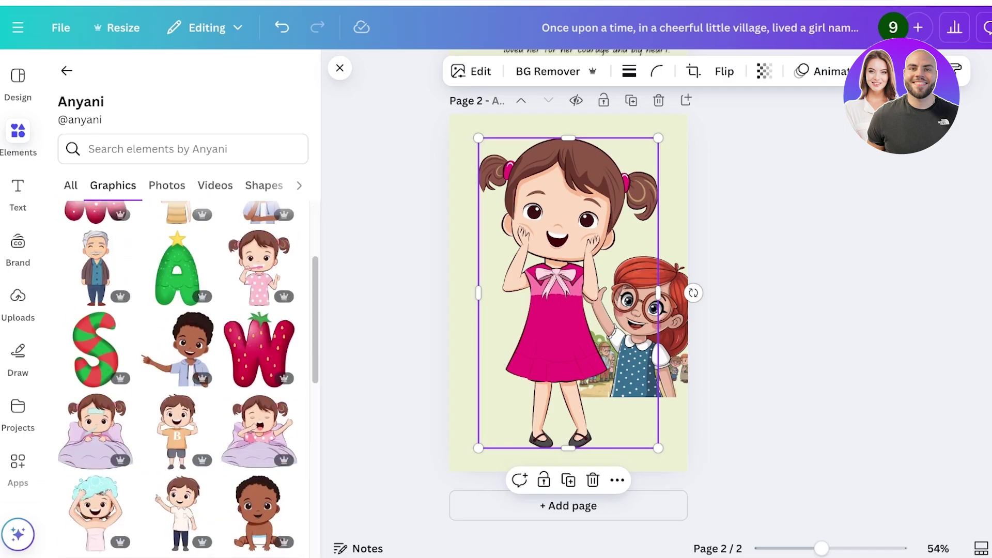
scroll(183, 380, down, 5)
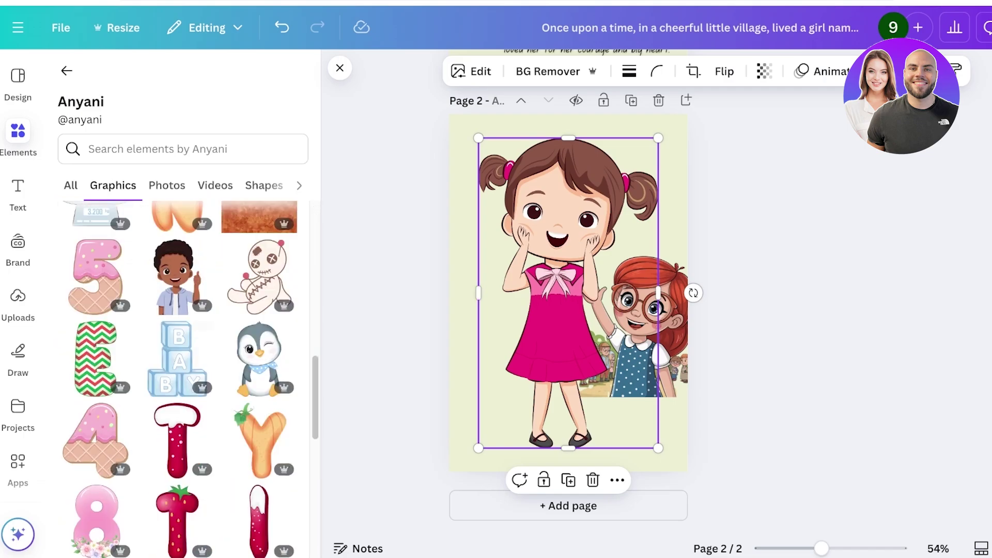
Delete the pigtailed girl graphic from page 2 and return to the first story page
key(Delete)
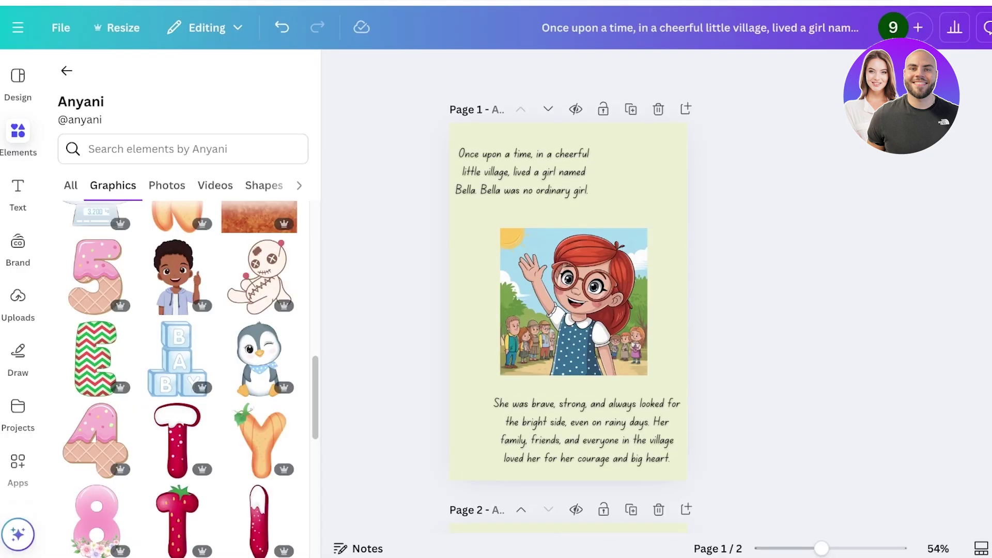
scroll(573, 302, down, 2)
scroll(573, 301, up, 2)
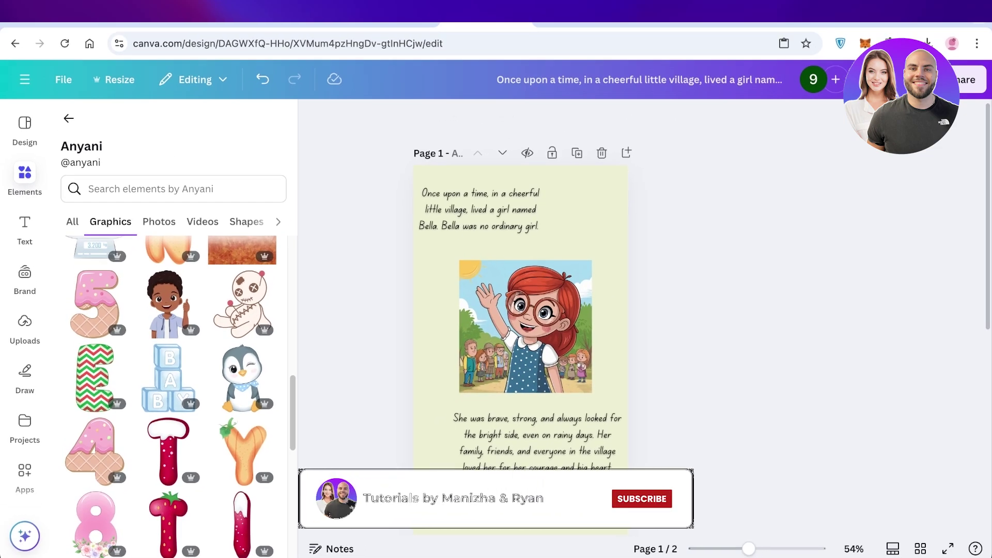
mouse_move(748, 548)
mouse_down()
mouse_move(800, 548)
mouse_move(752, 548)
mouse_up()
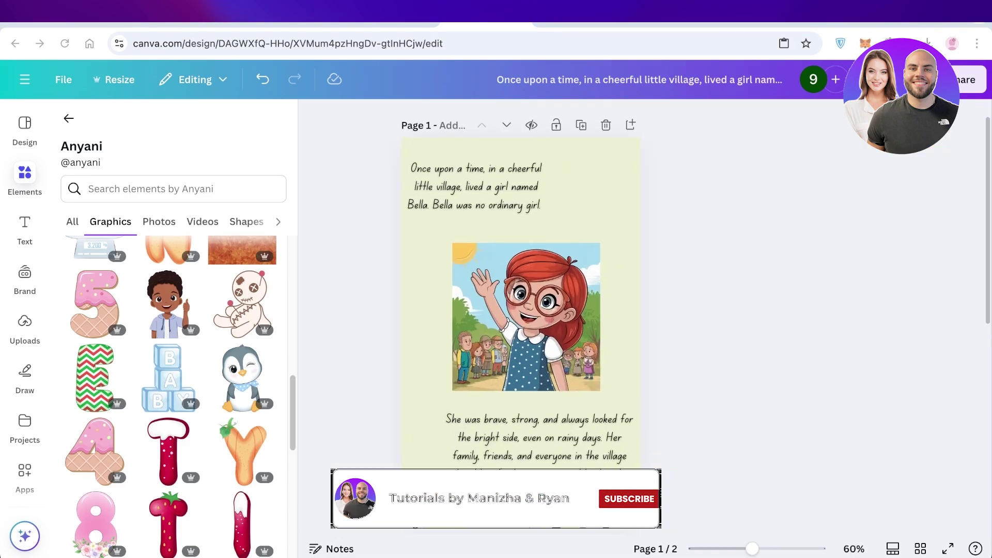